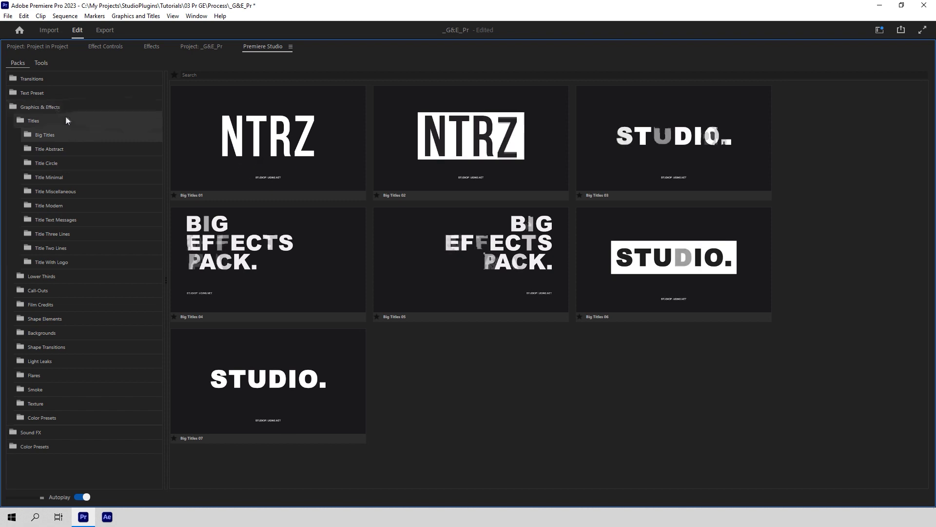
Step: Preview each Titles category from Abstract through With Logo, returning to Title Miscellaneous
{"action": "left_click", "coordinate": [54, 150]}
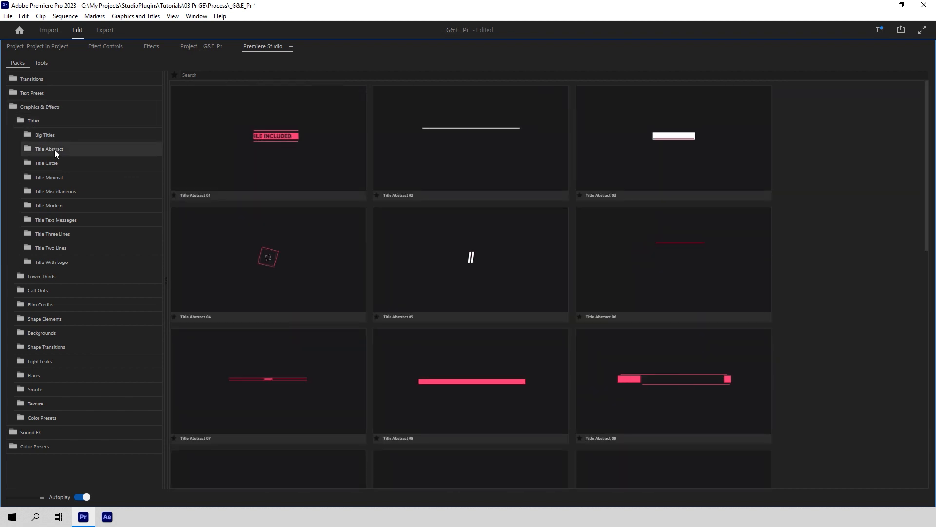
{"action": "left_click", "coordinate": [54, 158]}
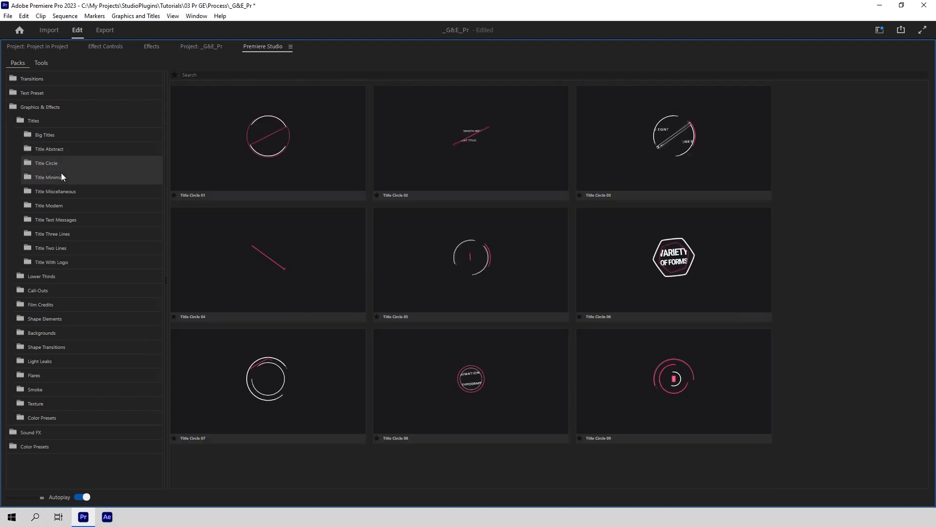
{"action": "left_click", "coordinate": [62, 177]}
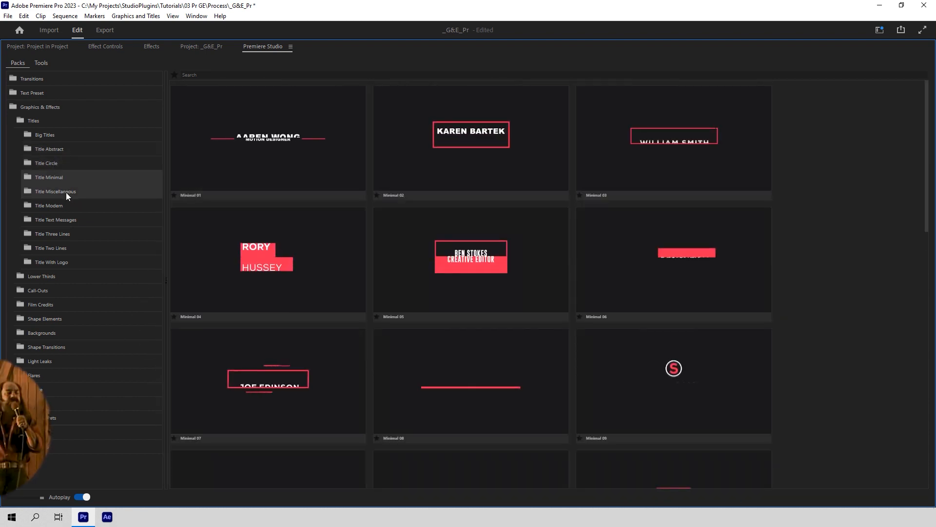
{"action": "left_click", "coordinate": [66, 192]}
{"action": "left_click", "coordinate": [67, 210]}
{"action": "left_click", "coordinate": [69, 221]}
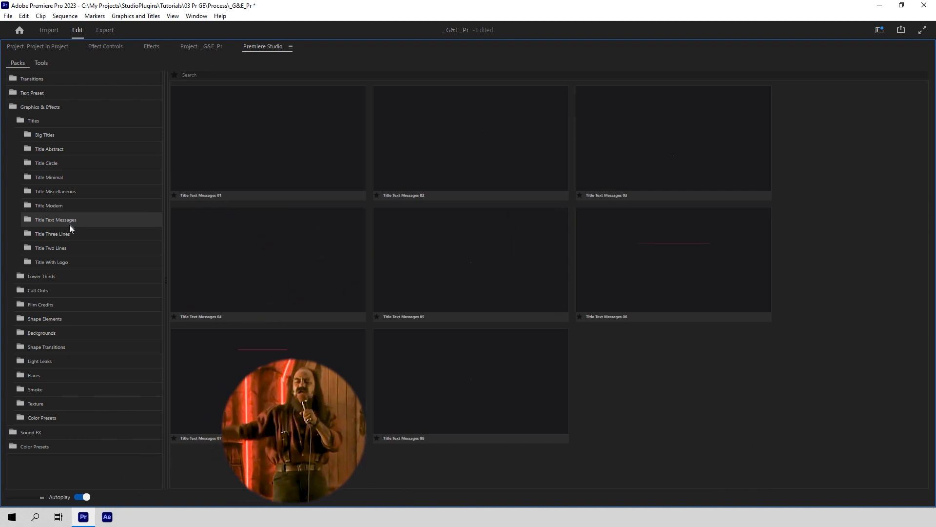
{"action": "left_click", "coordinate": [70, 237]}
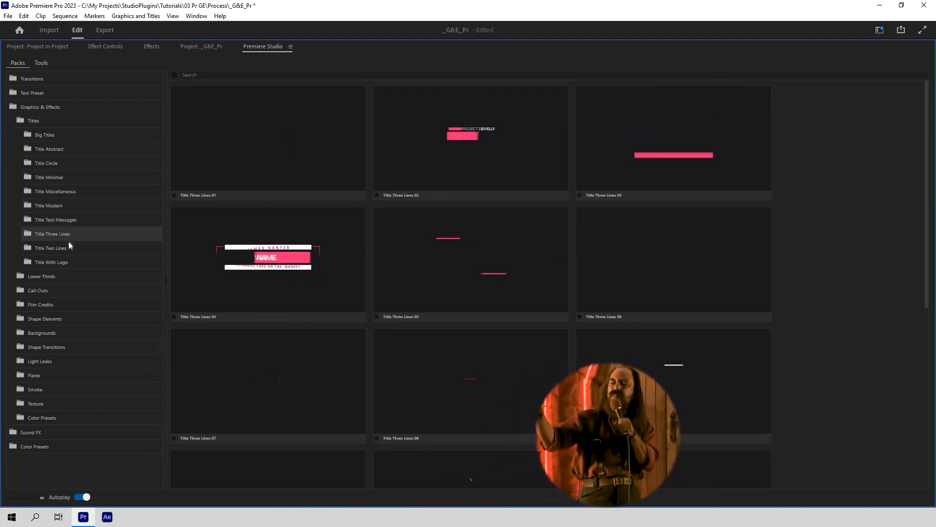
{"action": "left_click", "coordinate": [68, 248]}
{"action": "left_click", "coordinate": [70, 262]}
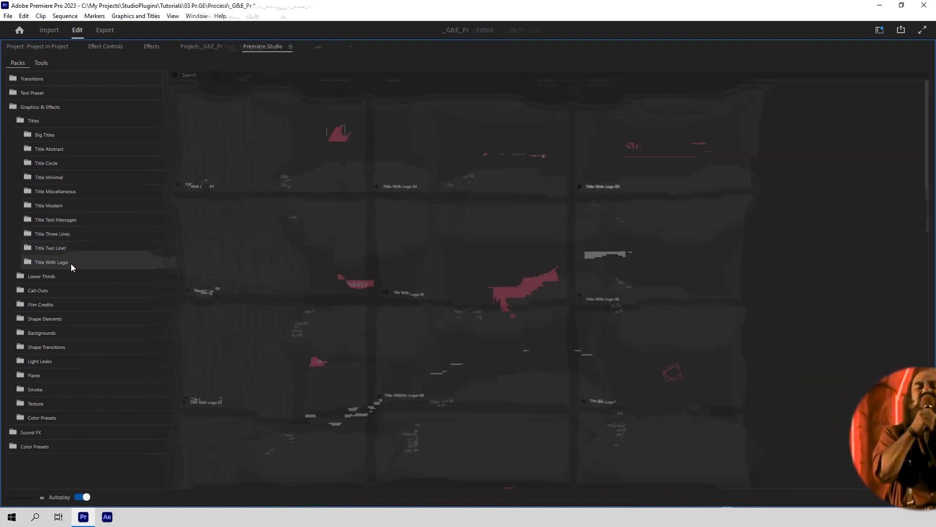
{"action": "left_click", "coordinate": [106, 191]}
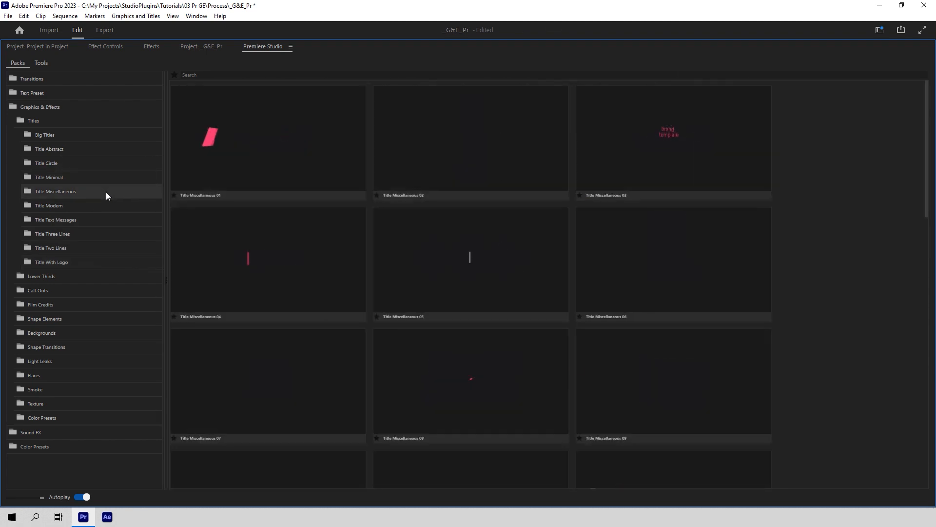
Step: Collapse Titles and browse Lower Thirds Abstract, Corporate, Logo and Minimal presets
{"action": "left_click", "coordinate": [66, 124]}
{"action": "left_click", "coordinate": [63, 135]}
{"action": "left_click", "coordinate": [67, 149]}
{"action": "left_click", "coordinate": [73, 160]}
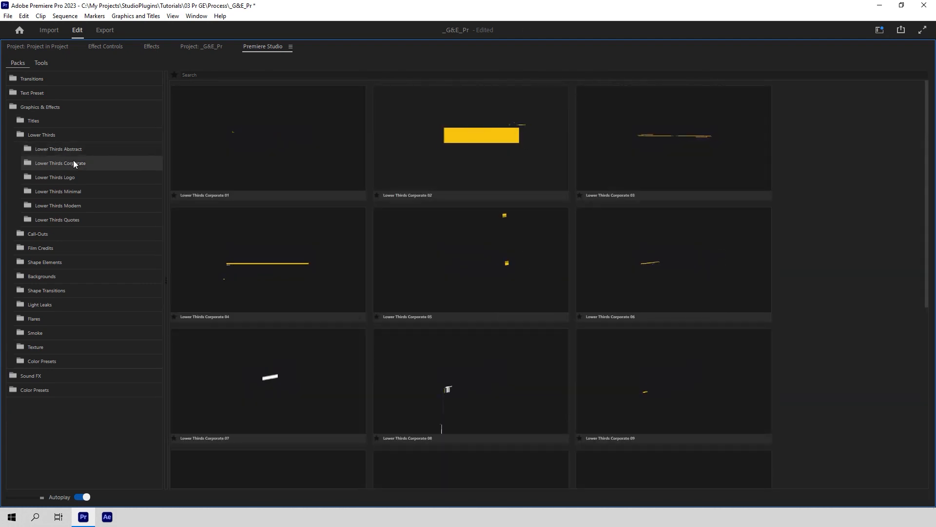
{"action": "left_click", "coordinate": [80, 181]}
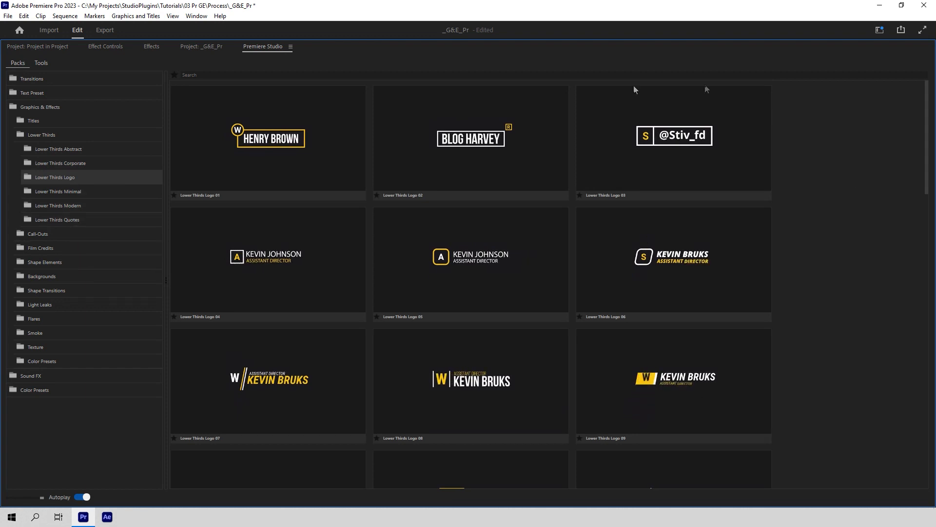
{"action": "left_click", "coordinate": [128, 191]}
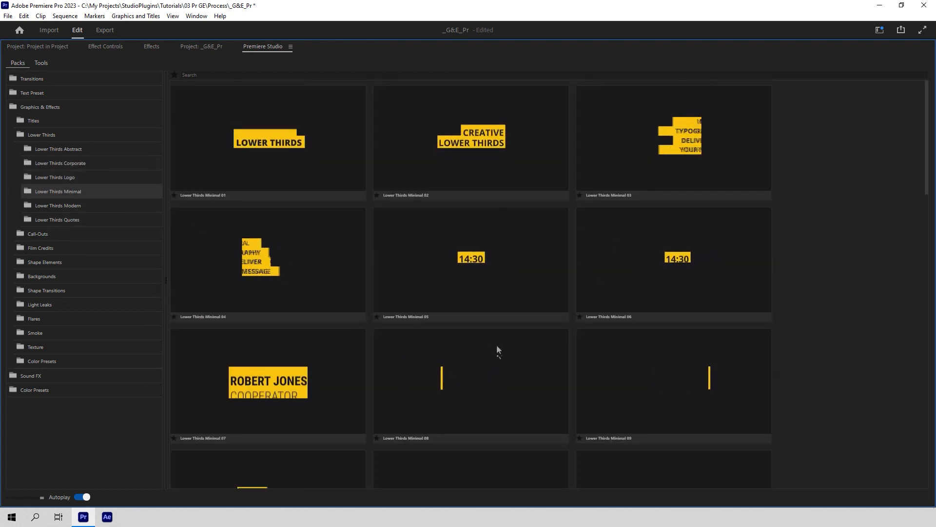
Step: Preview Film Credits' Cast List, Credits Title, Film Posters and Massive Credits presets
{"action": "left_click", "coordinate": [78, 133]}
{"action": "left_click", "coordinate": [68, 162]}
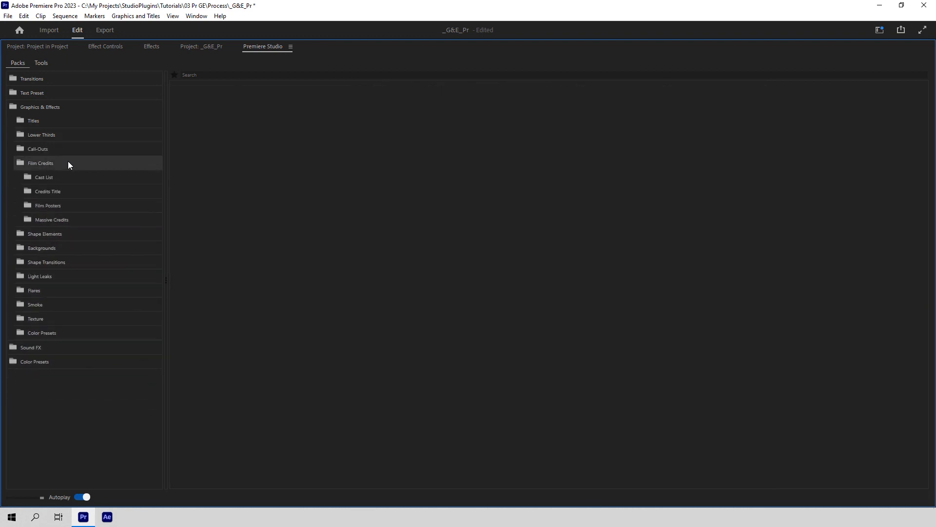
{"action": "left_click", "coordinate": [68, 176]}
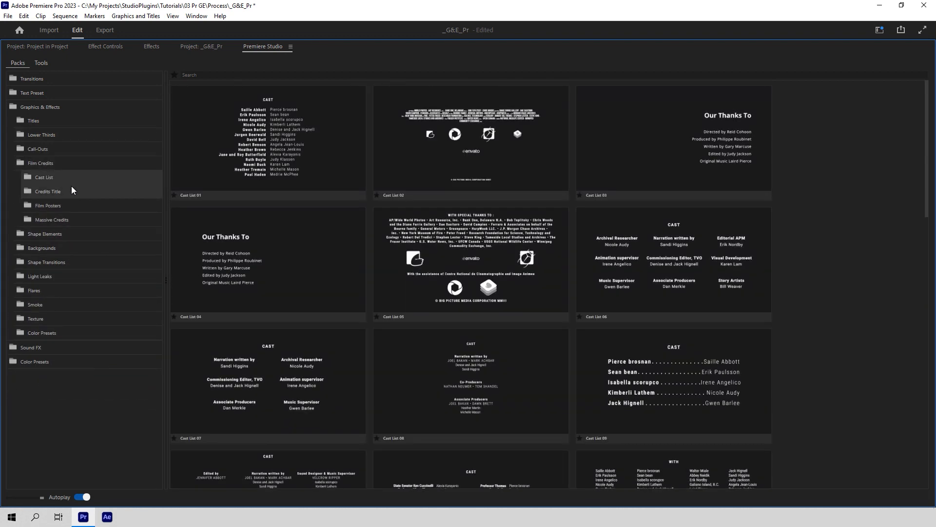
{"action": "left_click", "coordinate": [72, 192]}
{"action": "left_click", "coordinate": [71, 206]}
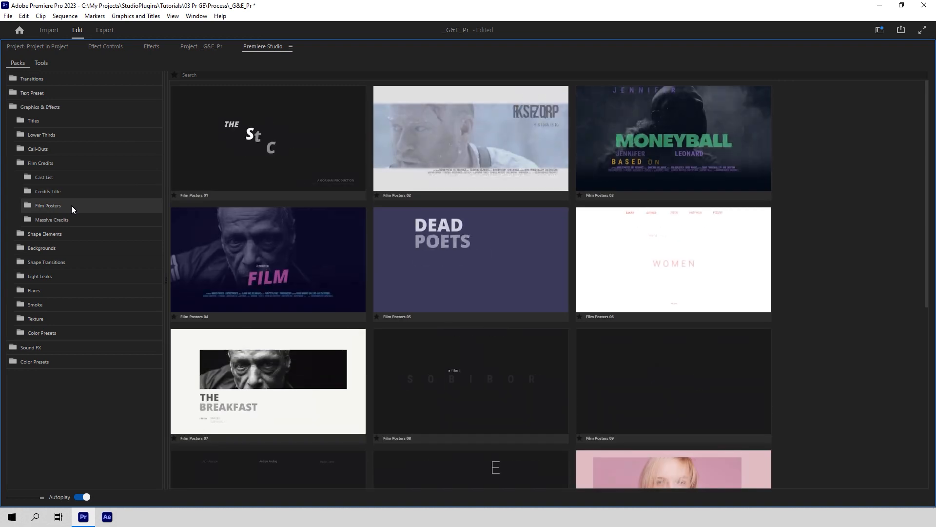
{"action": "left_click", "coordinate": [69, 215]}
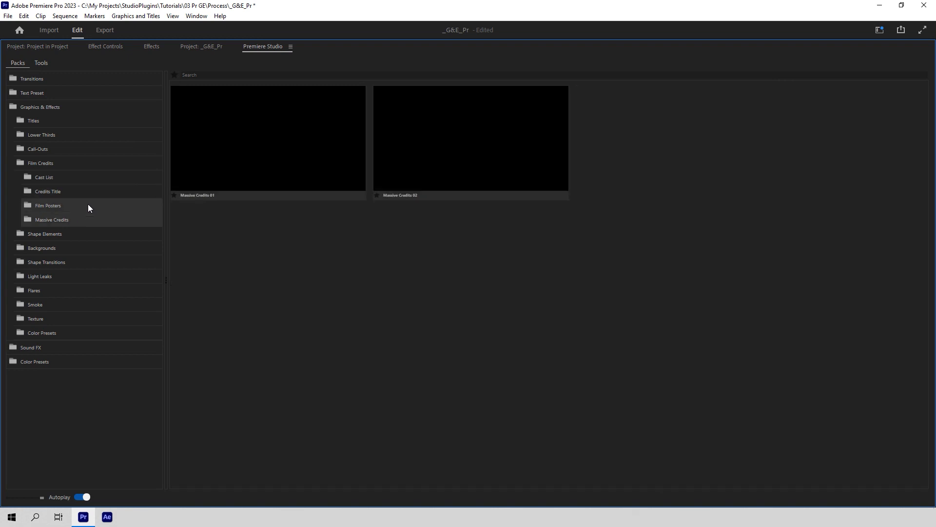
{"action": "left_click", "coordinate": [38, 167]}
Step: Browse Shape Lines, Shape Objects, Social Icons, Social Media and Text Messages under Shape Elements
{"action": "left_click", "coordinate": [38, 174]}
{"action": "left_click", "coordinate": [46, 195]}
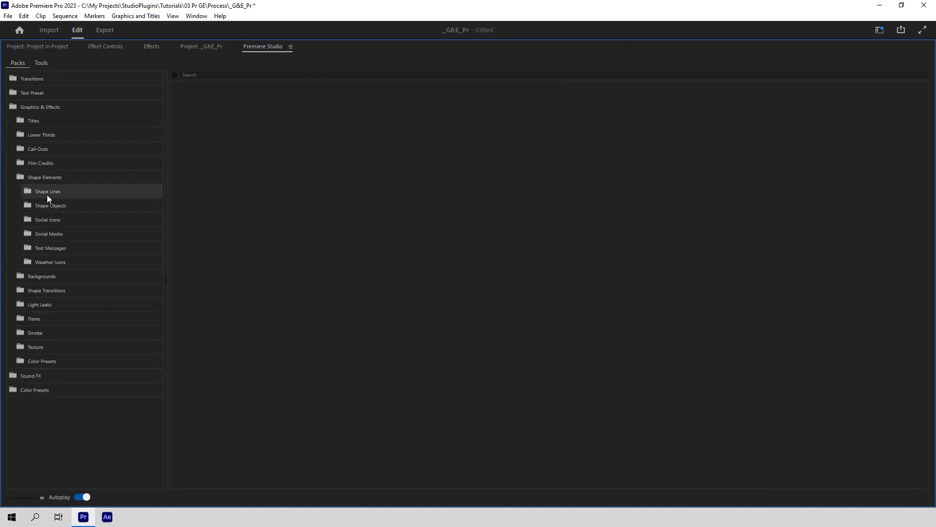
{"action": "scroll", "coordinate": [291, 255], "scroll_direction": "down", "scroll_amount": 3}
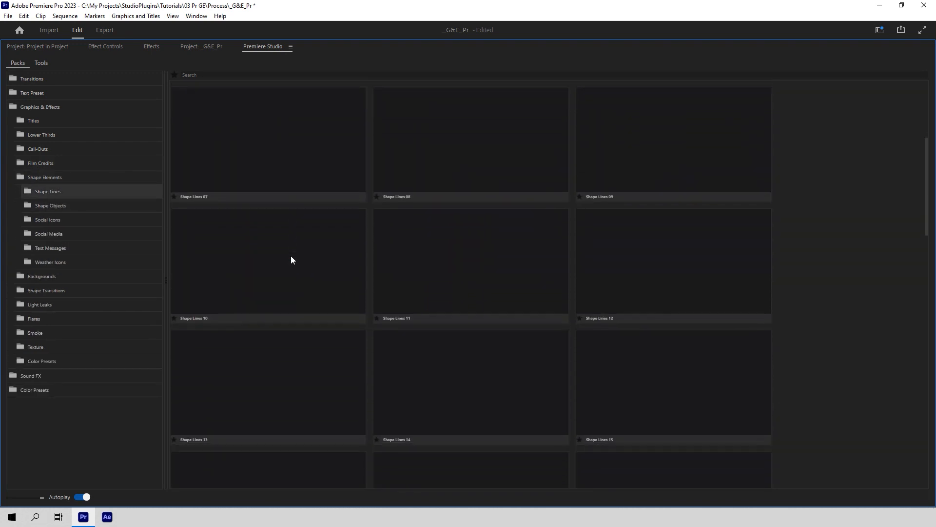
{"action": "left_click", "coordinate": [97, 207]}
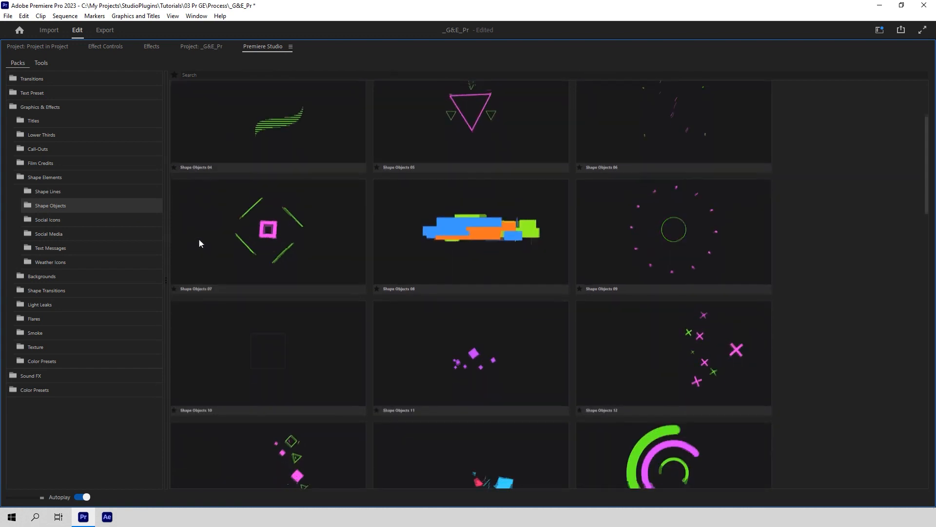
{"action": "left_click", "coordinate": [57, 221]}
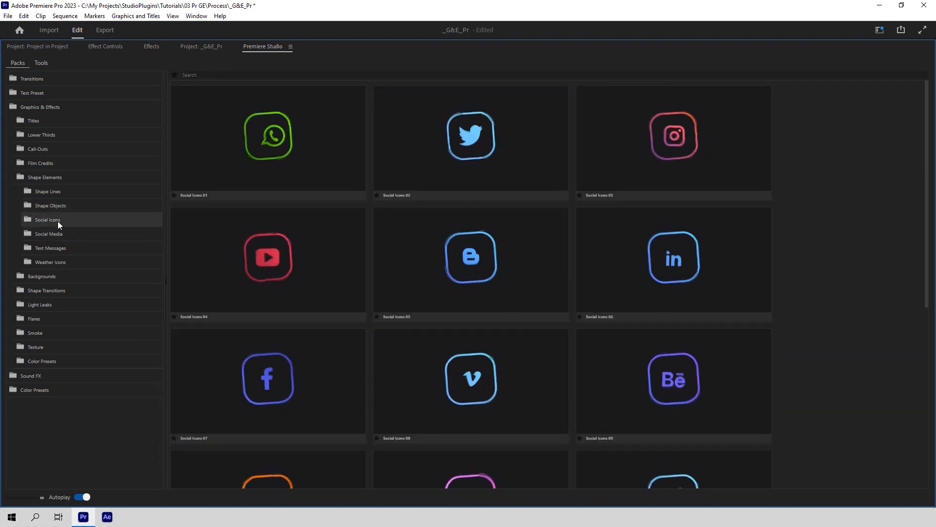
{"action": "left_click", "coordinate": [57, 234]}
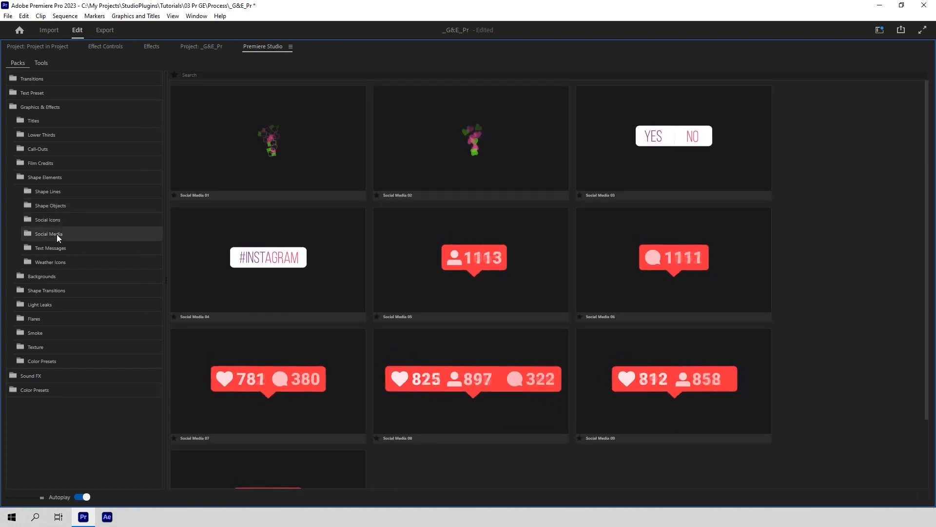
{"action": "left_click", "coordinate": [59, 248]}
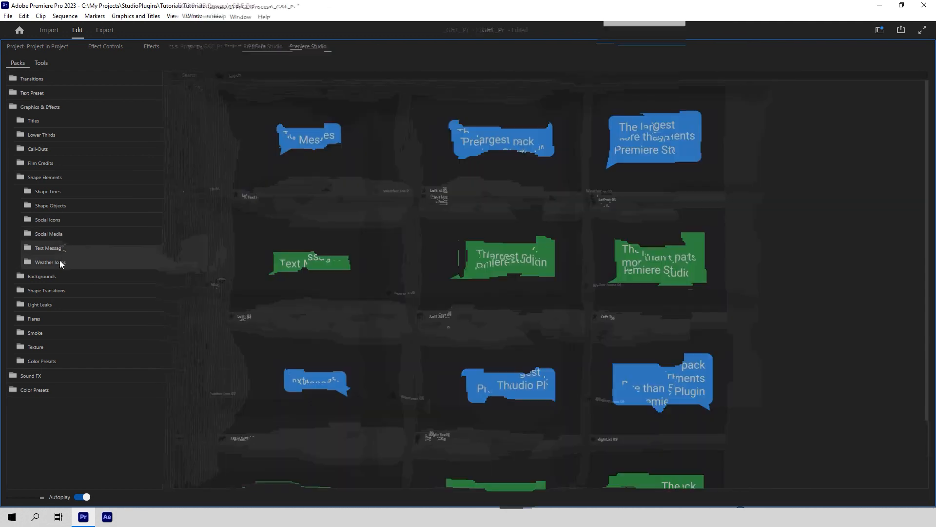
{"action": "left_click", "coordinate": [41, 177]}
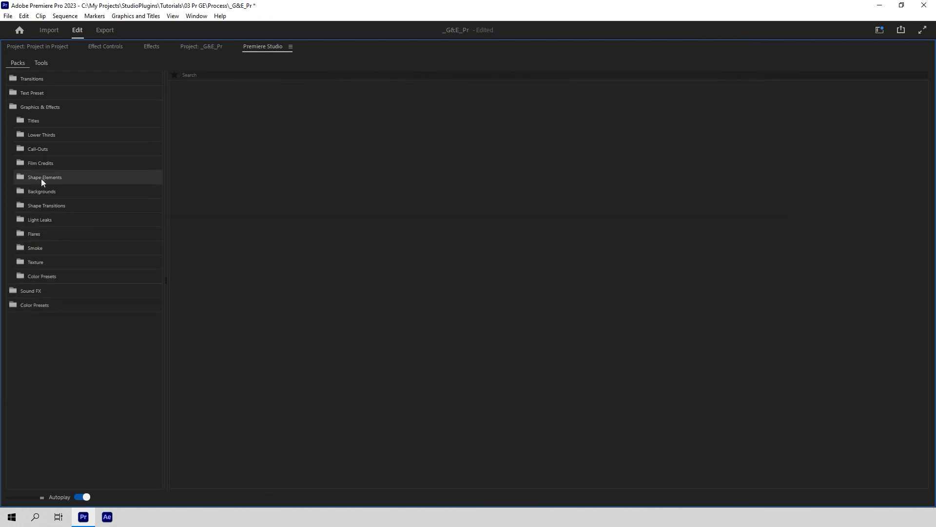
Step: Preview the Gradient and Shape Backgrounds presets, then fold Backgrounds away
{"action": "left_click", "coordinate": [41, 191]}
{"action": "left_click", "coordinate": [45, 204]}
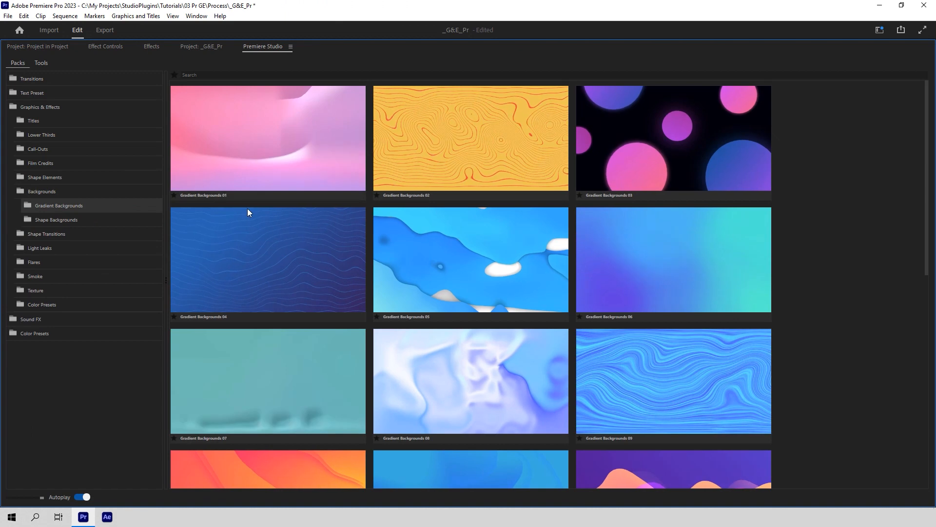
{"action": "scroll", "coordinate": [247, 209], "scroll_direction": "down", "scroll_amount": 3}
{"action": "scroll", "coordinate": [247, 207], "scroll_direction": "down", "scroll_amount": 5}
{"action": "left_click", "coordinate": [86, 218]}
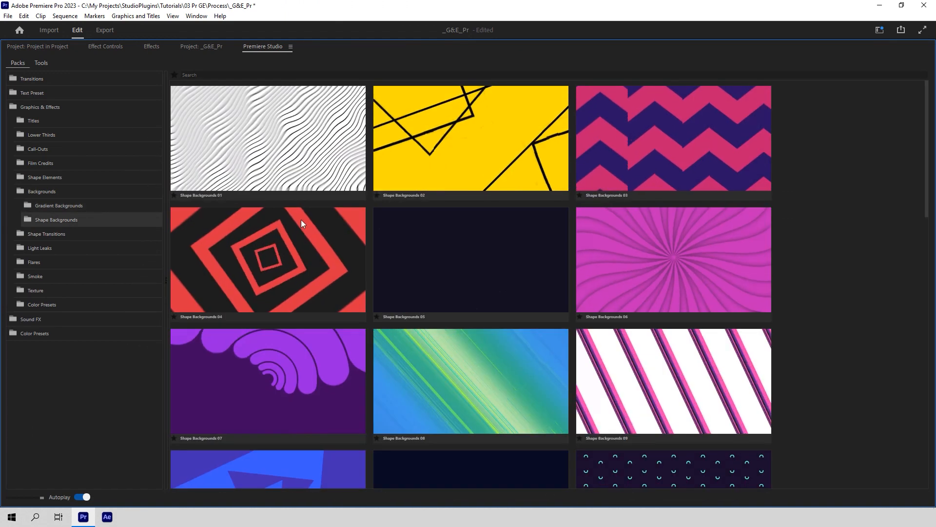
{"action": "scroll", "coordinate": [301, 220], "scroll_direction": "down", "scroll_amount": 2}
{"action": "scroll", "coordinate": [301, 226], "scroll_direction": "down", "scroll_amount": 5}
{"action": "left_click", "coordinate": [80, 194]}
Step: Browse the Abstract, Circle, Diamond, Rectangle, Rectangle Double and Triangle shape transitions
{"action": "left_click", "coordinate": [79, 209]}
{"action": "left_click", "coordinate": [102, 218]}
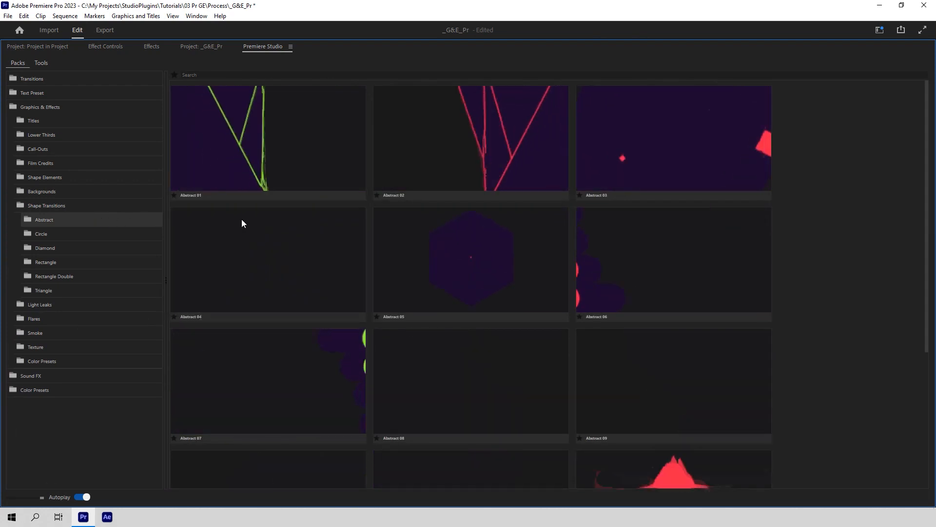
{"action": "scroll", "coordinate": [242, 219], "scroll_direction": "down", "scroll_amount": 2}
{"action": "scroll", "coordinate": [242, 218], "scroll_direction": "down", "scroll_amount": 2}
{"action": "left_click", "coordinate": [109, 240]}
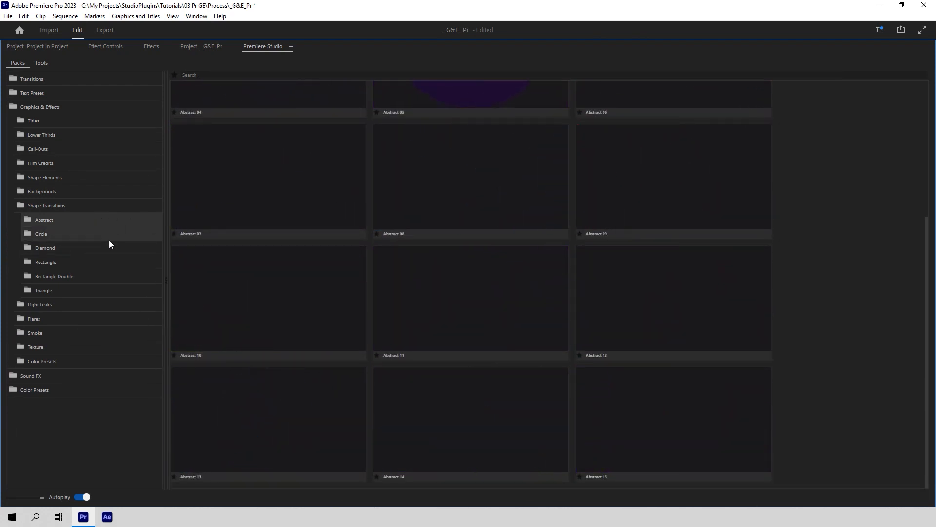
{"action": "left_click", "coordinate": [106, 246]}
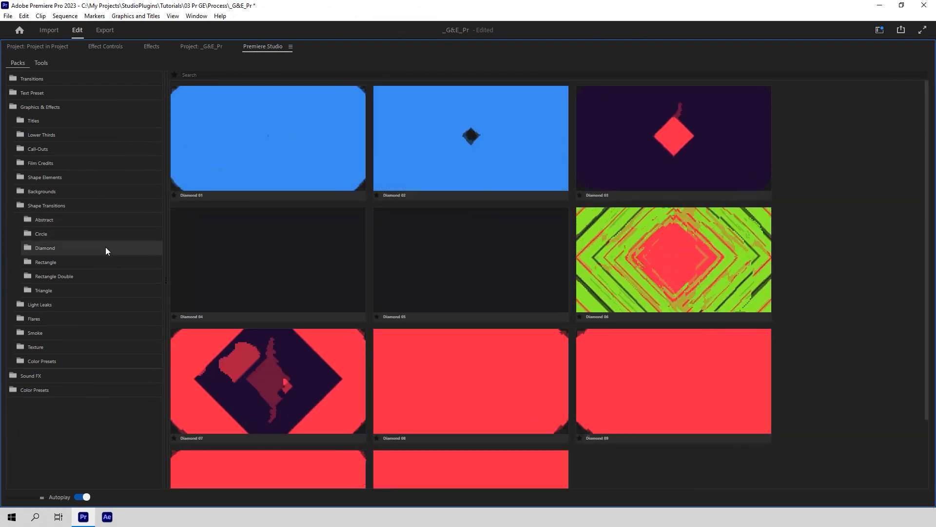
{"action": "left_click", "coordinate": [106, 257]}
{"action": "scroll", "coordinate": [277, 271], "scroll_direction": "down", "scroll_amount": 2}
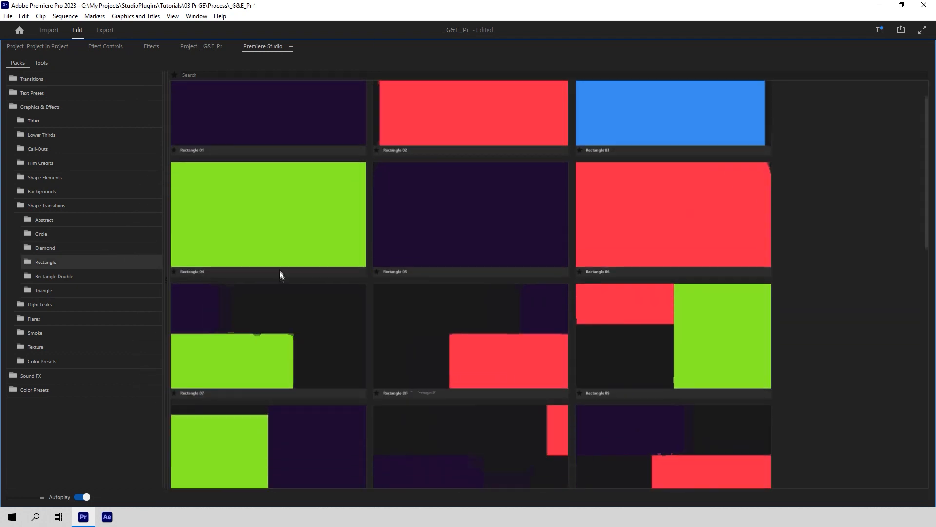
{"action": "left_click", "coordinate": [66, 277]}
{"action": "left_click", "coordinate": [65, 293]}
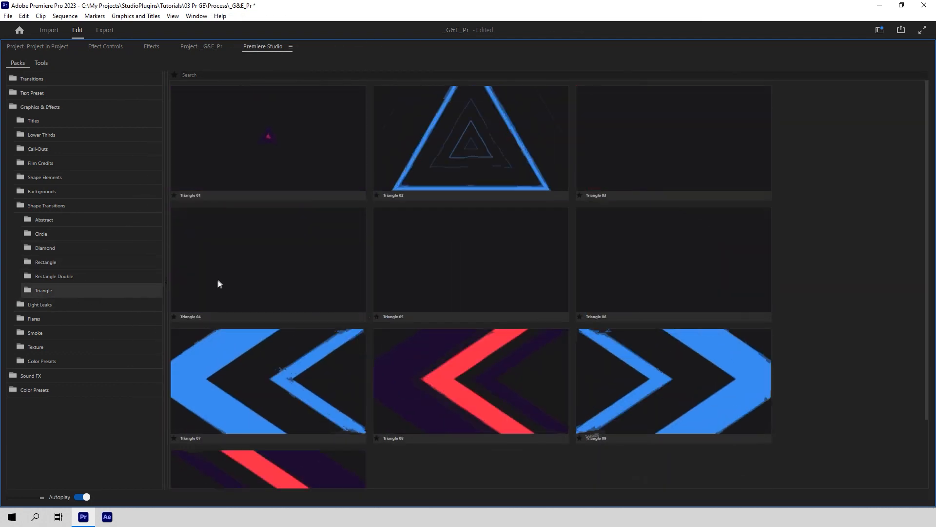
{"action": "left_click", "coordinate": [98, 276]}
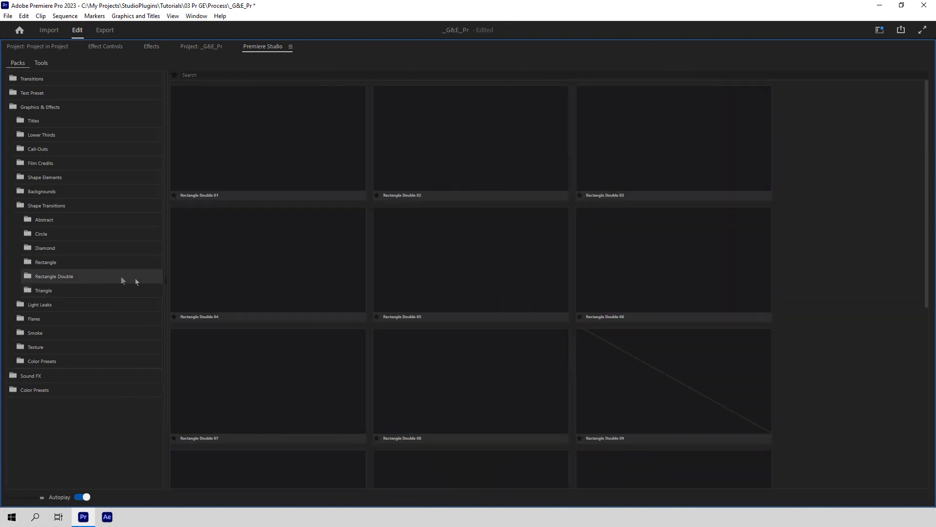
{"action": "scroll", "coordinate": [253, 283], "scroll_direction": "down", "scroll_amount": 5}
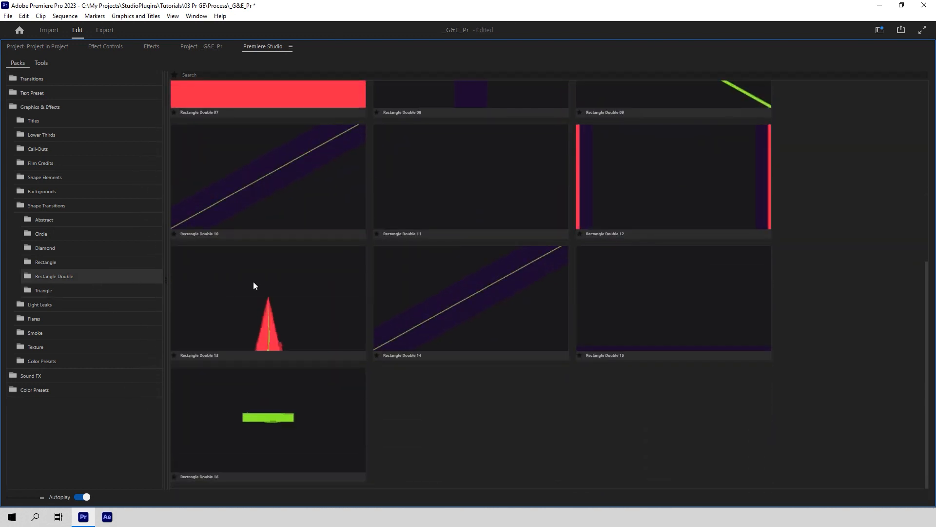
{"action": "left_click", "coordinate": [57, 206]}
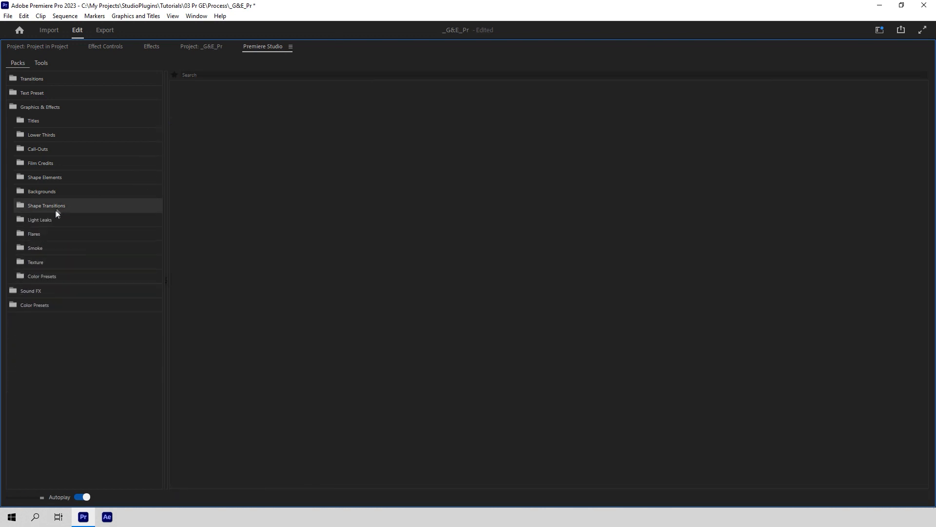
Step: Preview the Blue Crazy, Blue Wash and Blue Wipe light leaks
{"action": "left_click", "coordinate": [53, 219]}
{"action": "left_click", "coordinate": [51, 234]}
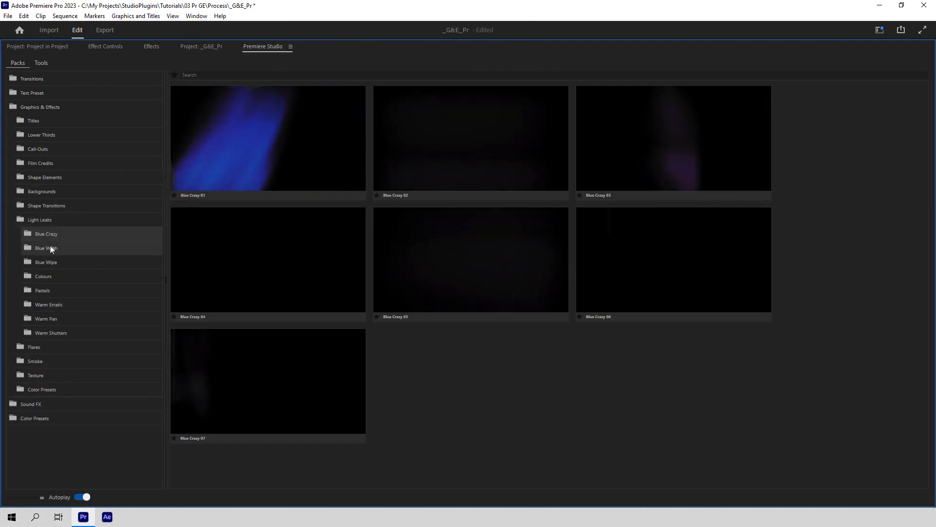
{"action": "left_click", "coordinate": [50, 247]}
{"action": "left_click", "coordinate": [49, 261]}
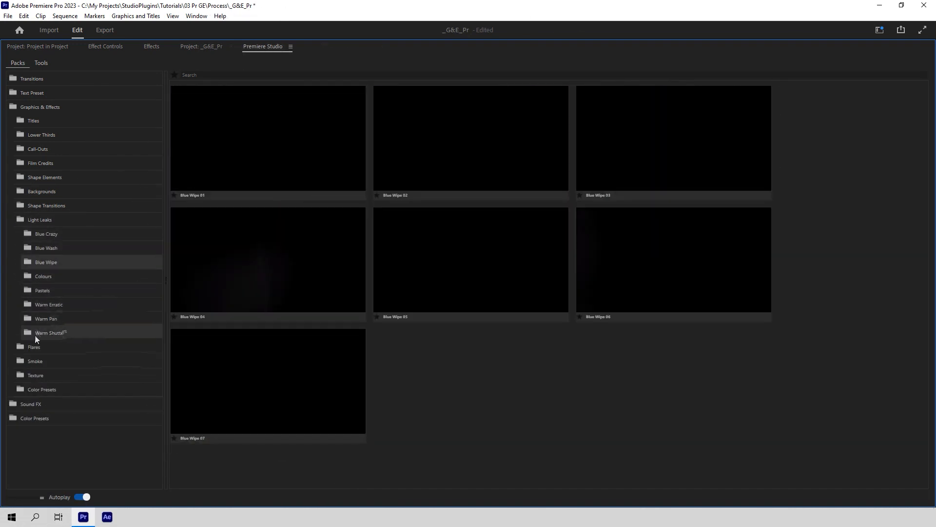
Step: Preview the Blue, Colors, Green and Red flares, plus the Smoke assets
{"action": "left_click", "coordinate": [31, 346]}
{"action": "left_click", "coordinate": [47, 359]}
{"action": "left_click", "coordinate": [52, 376]}
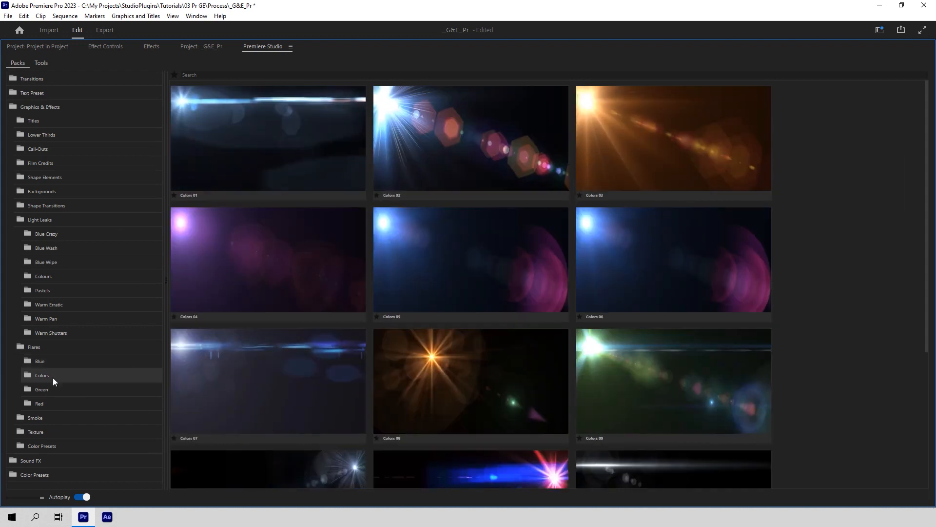
{"action": "left_click", "coordinate": [54, 390]}
{"action": "left_click", "coordinate": [49, 405]}
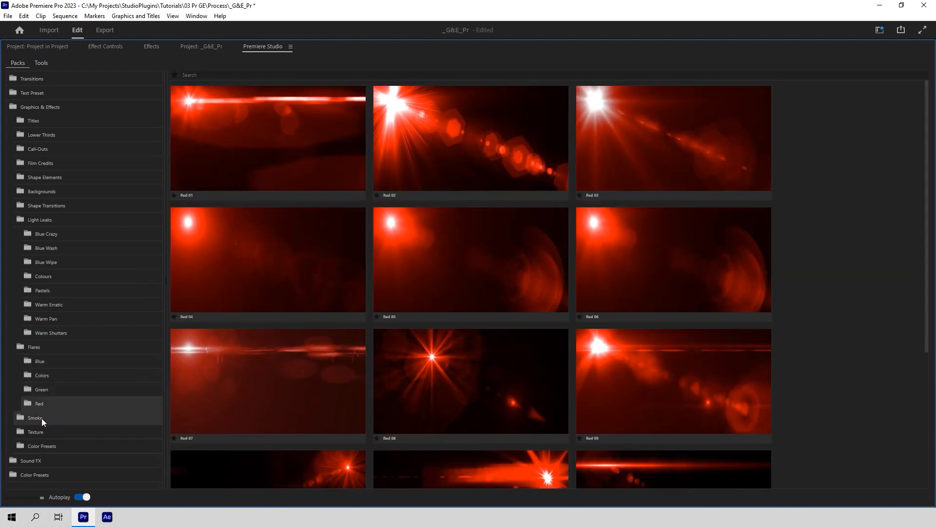
{"action": "left_click", "coordinate": [42, 418]}
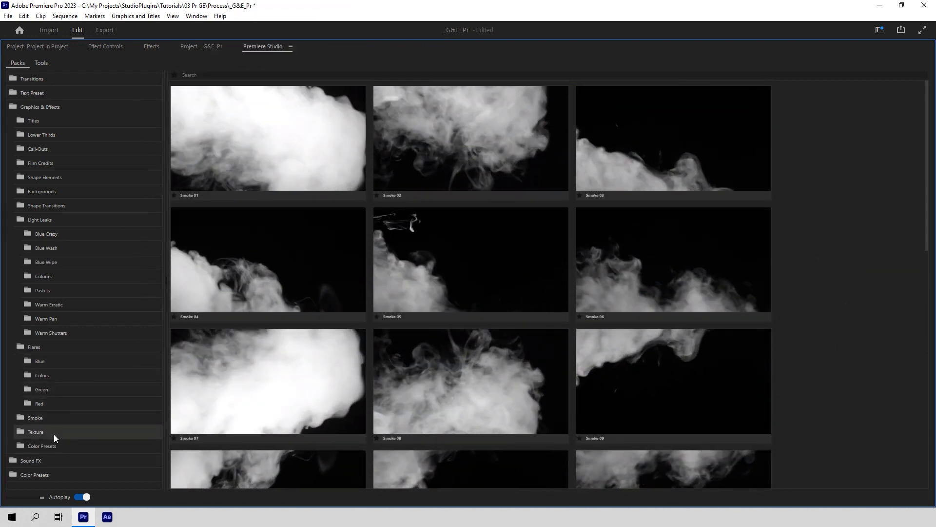
Step: Preview the Bokeh, Film Damage, Grunge and Ink textures
{"action": "left_click", "coordinate": [54, 434]}
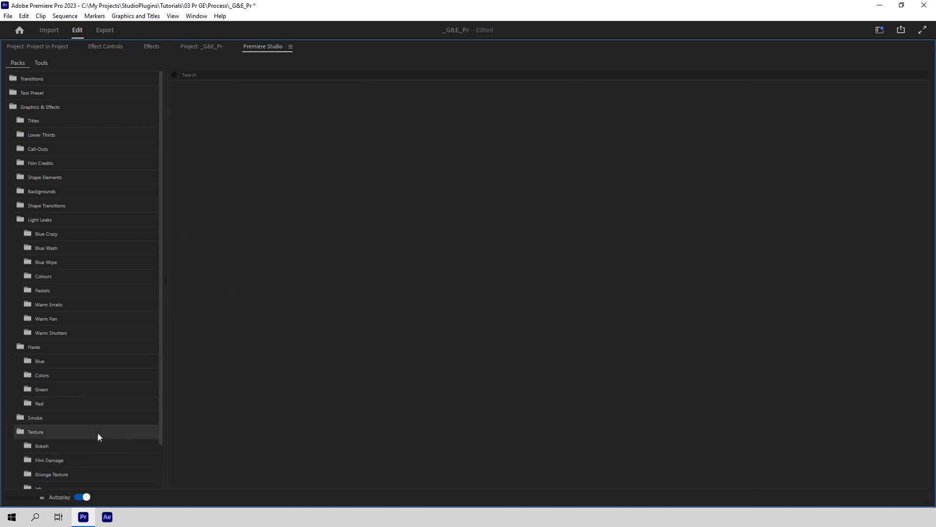
{"action": "left_click", "coordinate": [83, 448]}
{"action": "scroll", "coordinate": [78, 429], "scroll_direction": "down", "scroll_amount": 1}
{"action": "left_click", "coordinate": [72, 410]}
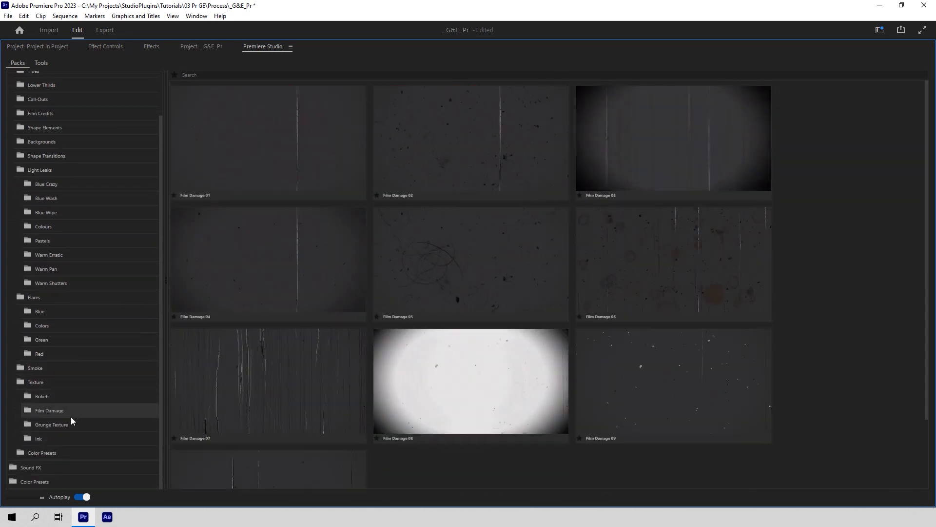
{"action": "left_click", "coordinate": [67, 423]}
{"action": "left_click", "coordinate": [64, 440]}
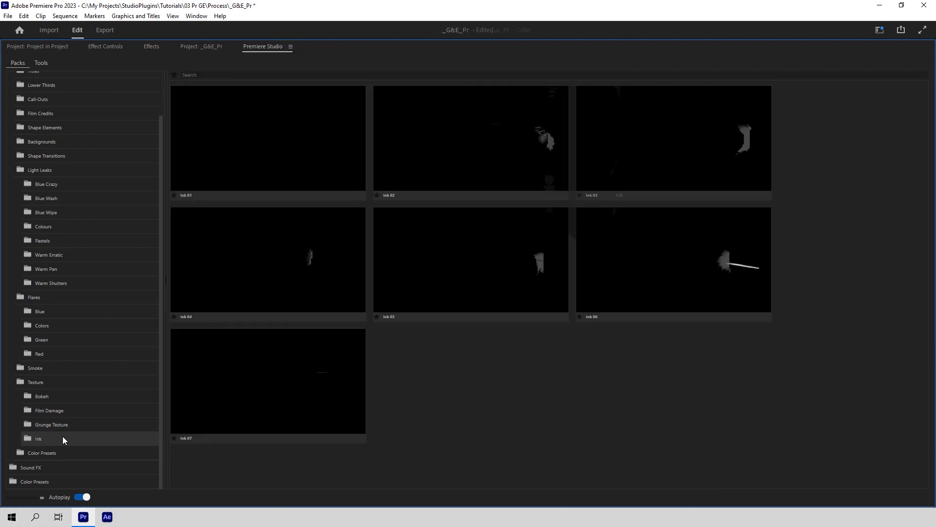
Step: Preview Color Presets: Black & White, Cinematic, High-Contrast, Hipster, Hollywood, Nature, Vintage, Warm
{"action": "left_click", "coordinate": [57, 451]}
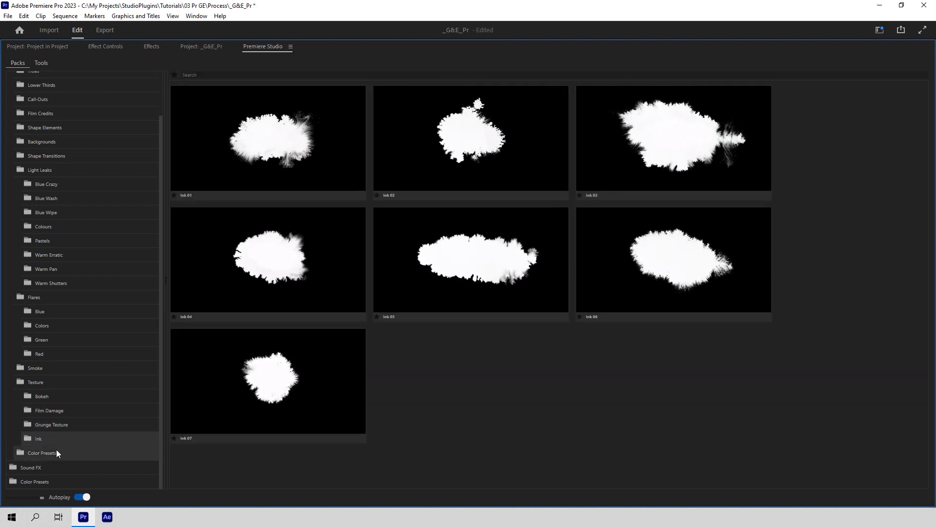
{"action": "left_click", "coordinate": [66, 410]}
{"action": "scroll", "coordinate": [68, 415], "scroll_direction": "down", "scroll_amount": 3}
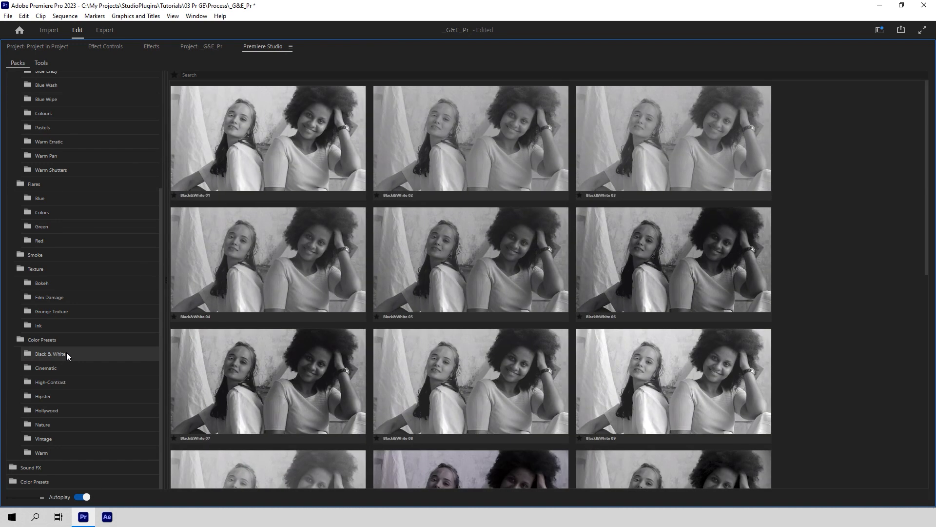
{"action": "left_click", "coordinate": [64, 369]}
{"action": "left_click", "coordinate": [64, 382]}
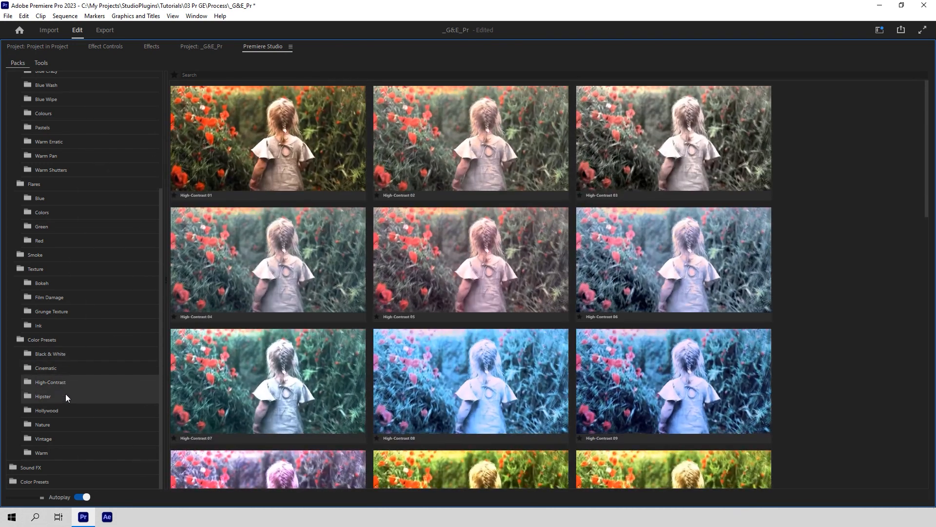
{"action": "left_click", "coordinate": [66, 396]}
{"action": "left_click", "coordinate": [66, 412]}
{"action": "left_click", "coordinate": [63, 425]}
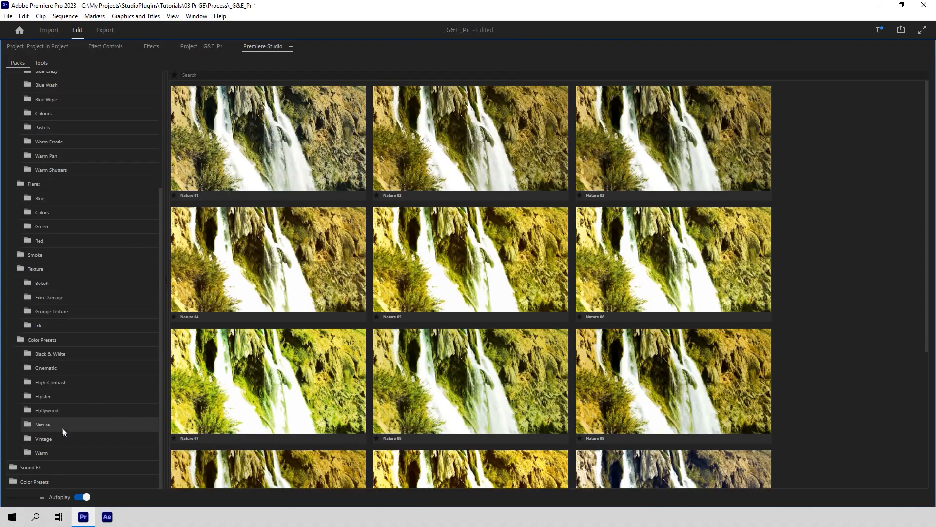
{"action": "left_click", "coordinate": [63, 439]}
{"action": "left_click", "coordinate": [58, 454]}
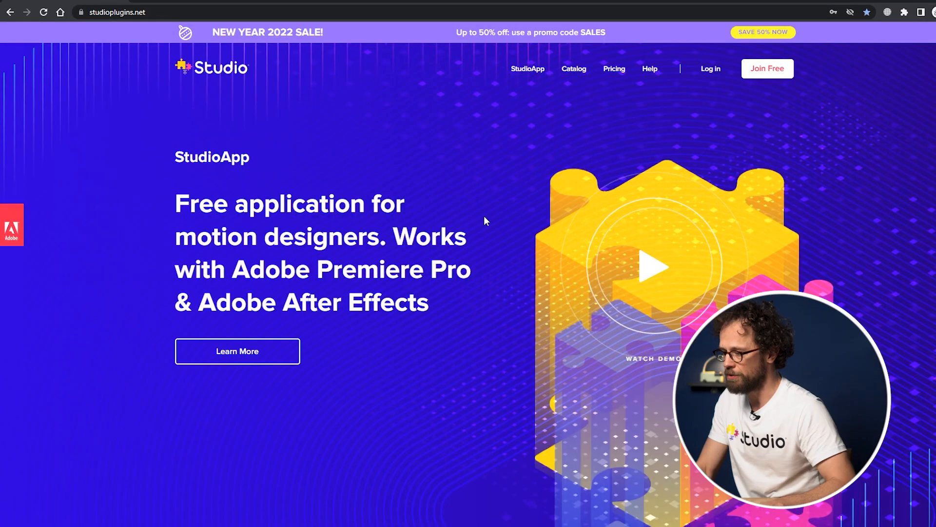
Step: Download the StudioApp Windows installer into StudioDownloads
{"action": "left_click", "coordinate": [518, 70]}
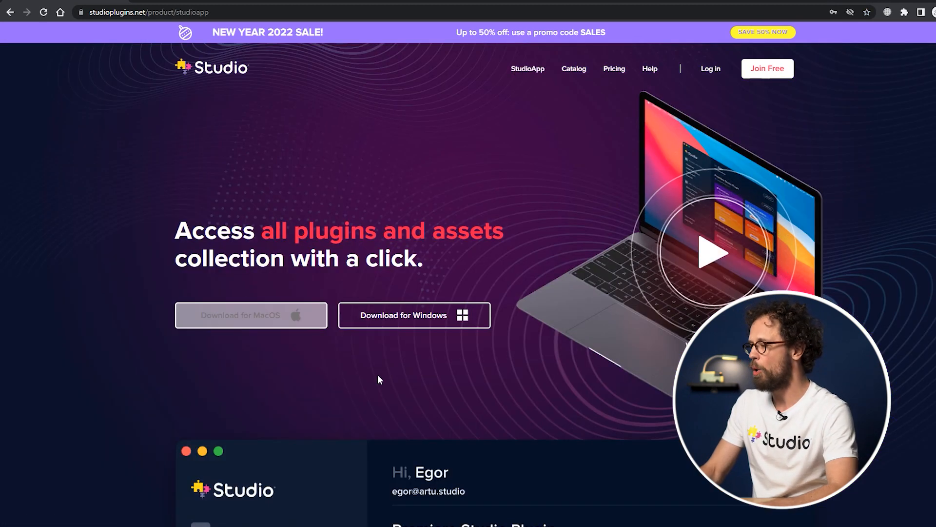
{"action": "left_click", "coordinate": [453, 328]}
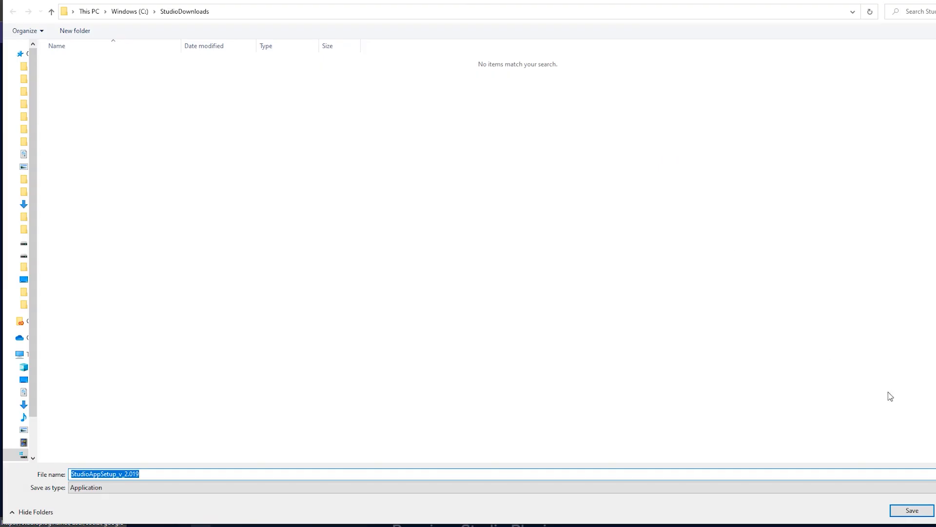
{"action": "left_click", "coordinate": [908, 510]}
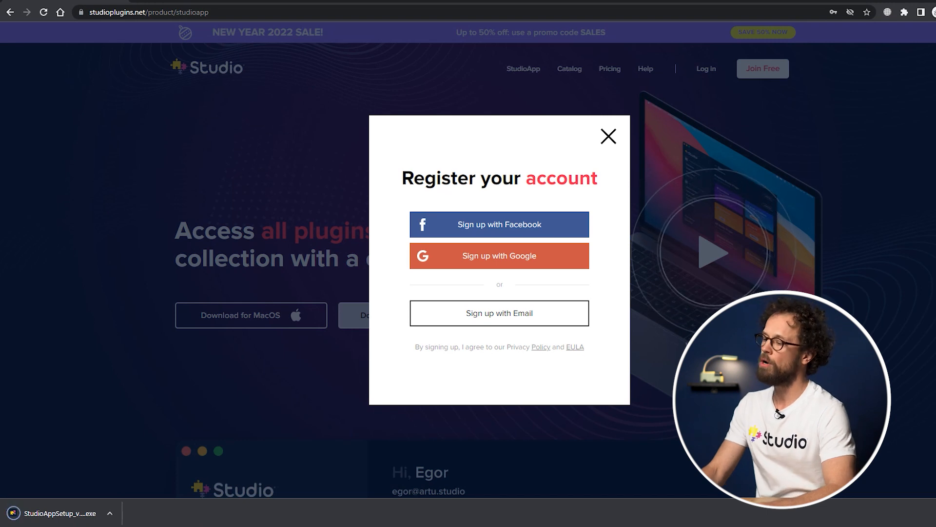
Step: Sign up with email, entering the account e-mail address and password
{"action": "left_click", "coordinate": [527, 317]}
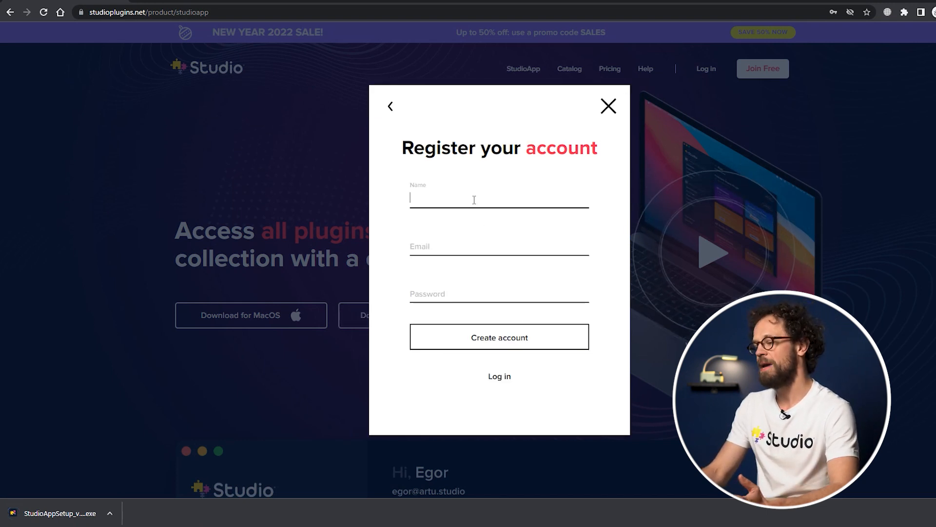
{"action": "left_click", "coordinate": [435, 243]}
{"action": "left_click", "coordinate": [490, 290]}
{"action": "type", "text": "1234"}
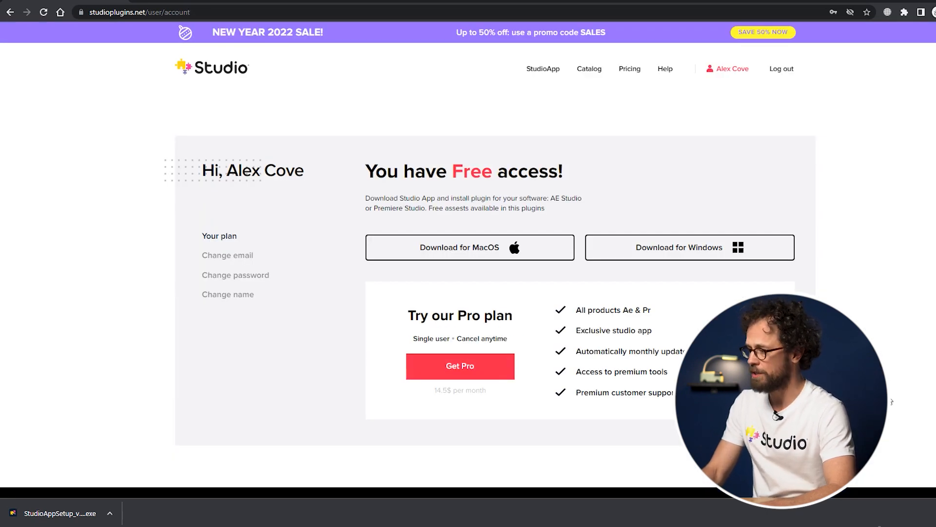
Step: Run the StudioApp setup through to completion and launch the app
{"action": "left_click", "coordinate": [68, 515]}
{"action": "left_click", "coordinate": [585, 365]}
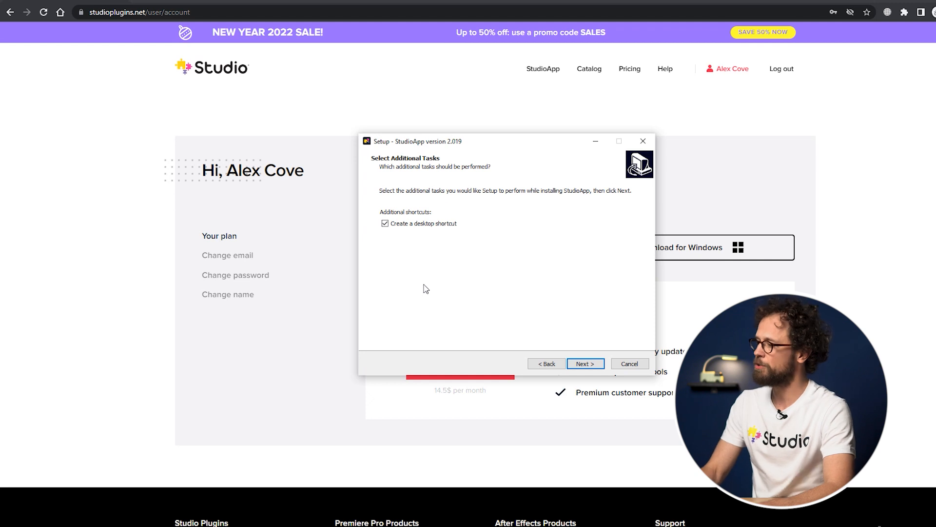
{"action": "left_click", "coordinate": [586, 364]}
{"action": "left_click", "coordinate": [586, 364]}
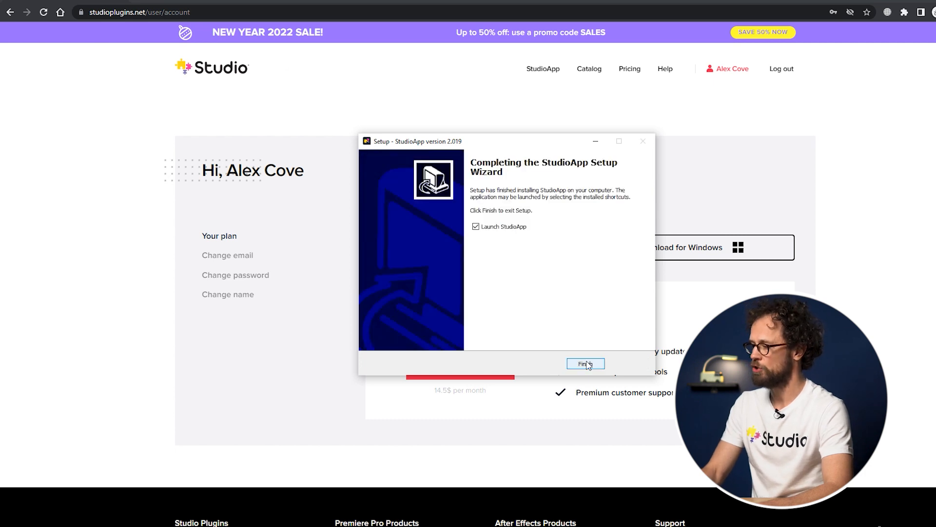
{"action": "left_click", "coordinate": [586, 364]}
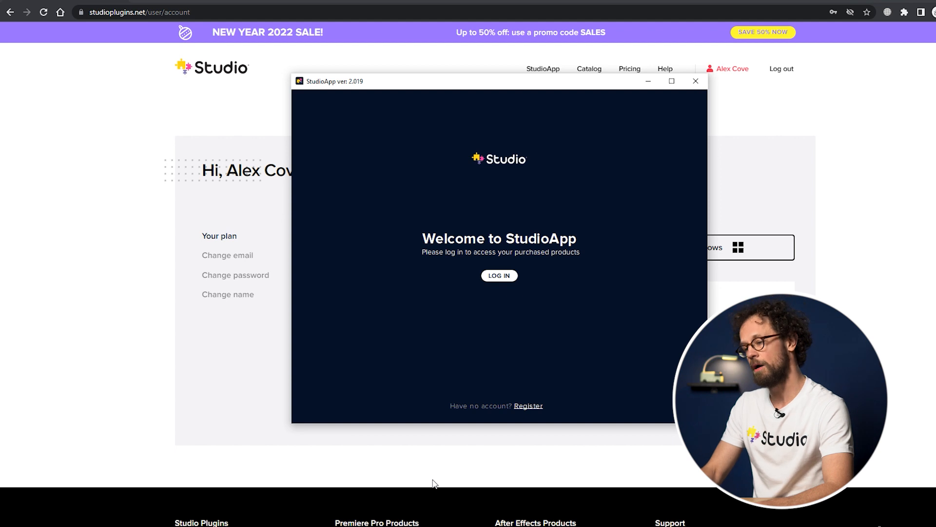
Step: Log in to StudioApp and install the free Premiere Pro plugin
{"action": "left_click", "coordinate": [508, 282]}
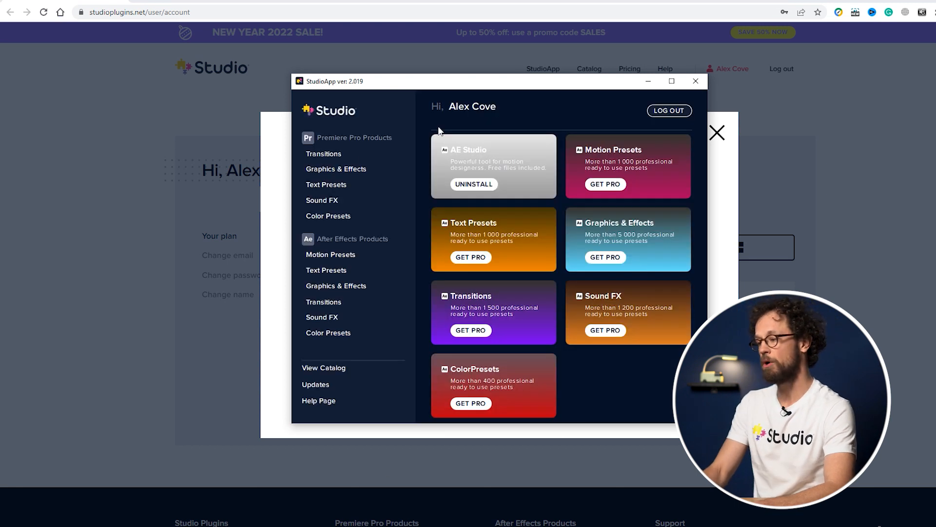
{"action": "left_click", "coordinate": [346, 171]}
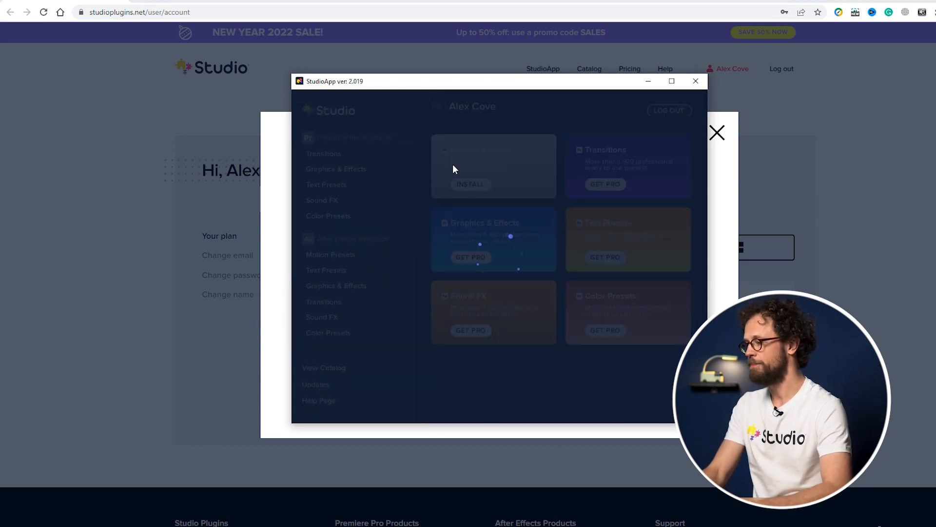
{"action": "left_click", "coordinate": [473, 185]}
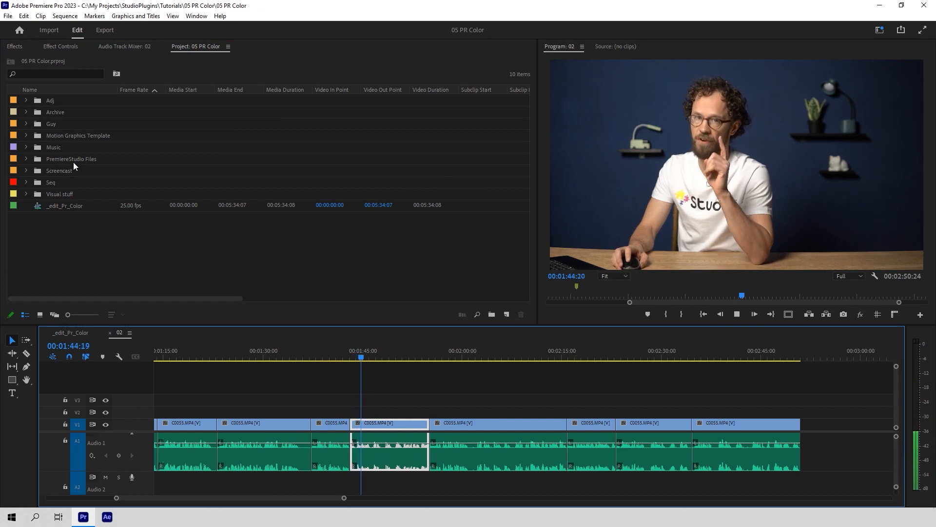
Step: Add a Premiere Studio control surface in Preferences > Control Surface and save
{"action": "left_click", "coordinate": [23, 15]}
{"action": "mouse_move", "coordinate": [106, 344]}
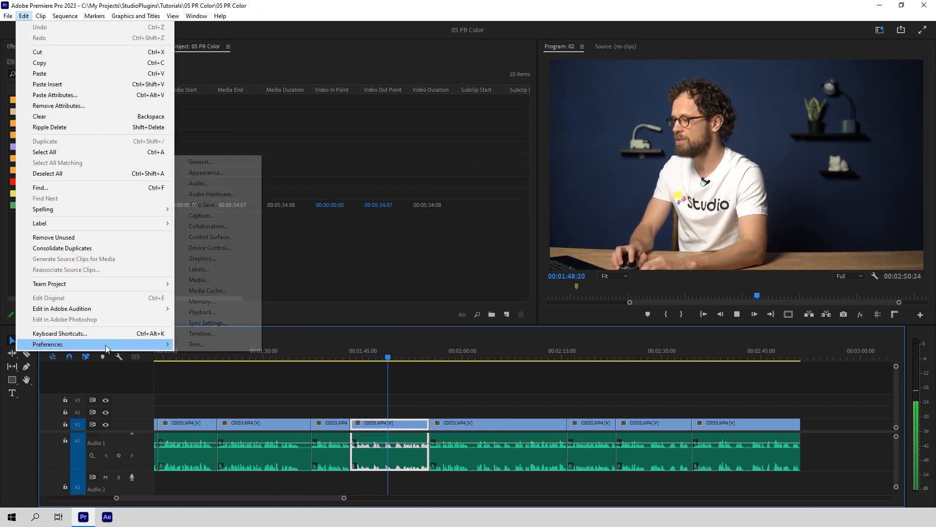
{"action": "left_click", "coordinate": [223, 239]}
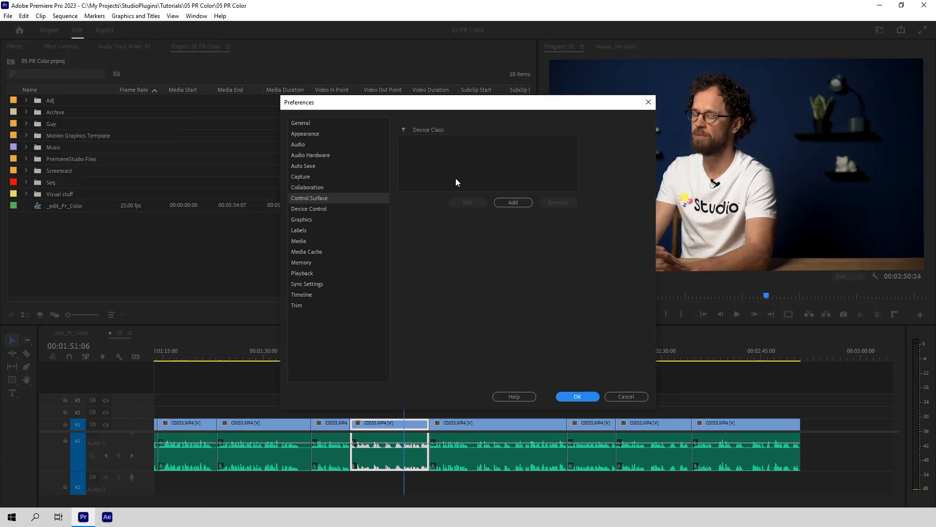
{"action": "left_click", "coordinate": [513, 201]}
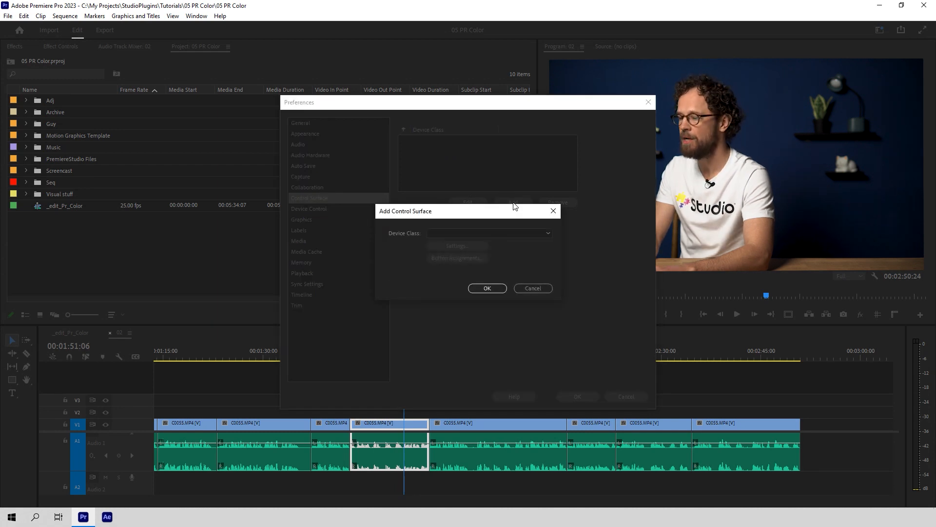
{"action": "left_click", "coordinate": [509, 233]}
{"action": "left_click", "coordinate": [496, 275]}
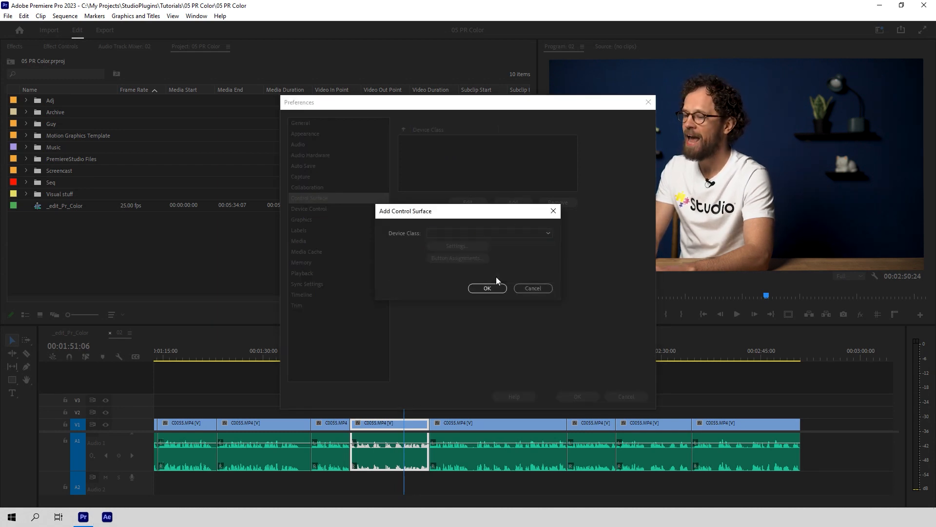
{"action": "left_click", "coordinate": [487, 288]}
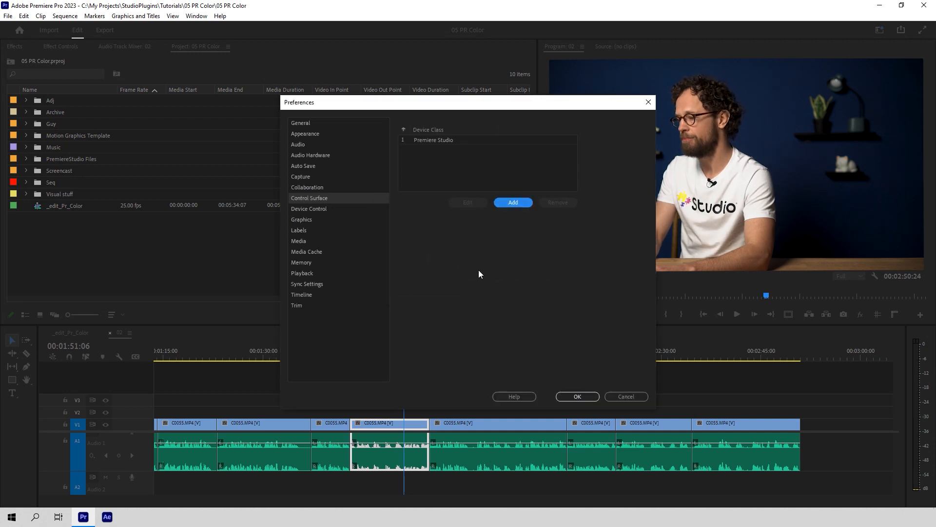
{"action": "left_click", "coordinate": [592, 398]}
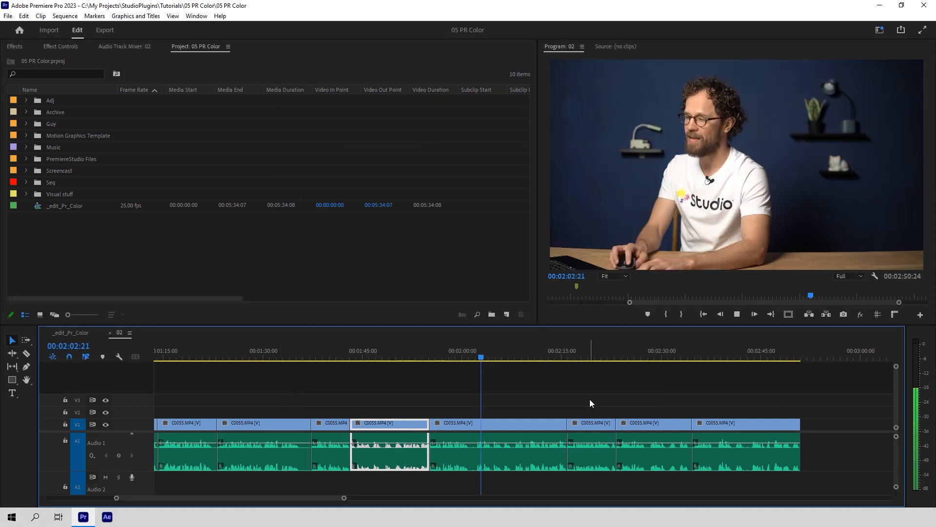
Step: Open the Premiere Studio panel from Window > Extensions
{"action": "left_click", "coordinate": [197, 16]}
{"action": "mouse_move", "coordinate": [219, 54]}
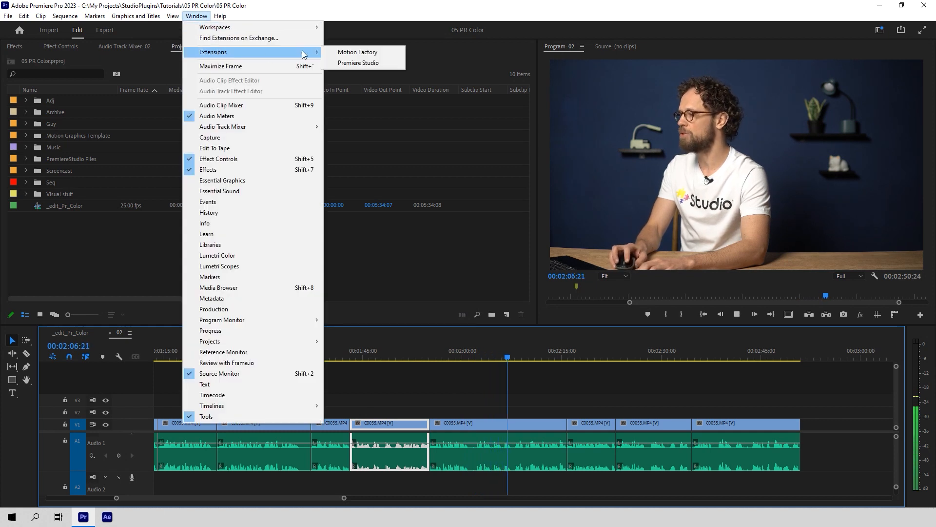
{"action": "left_click", "coordinate": [358, 63]}
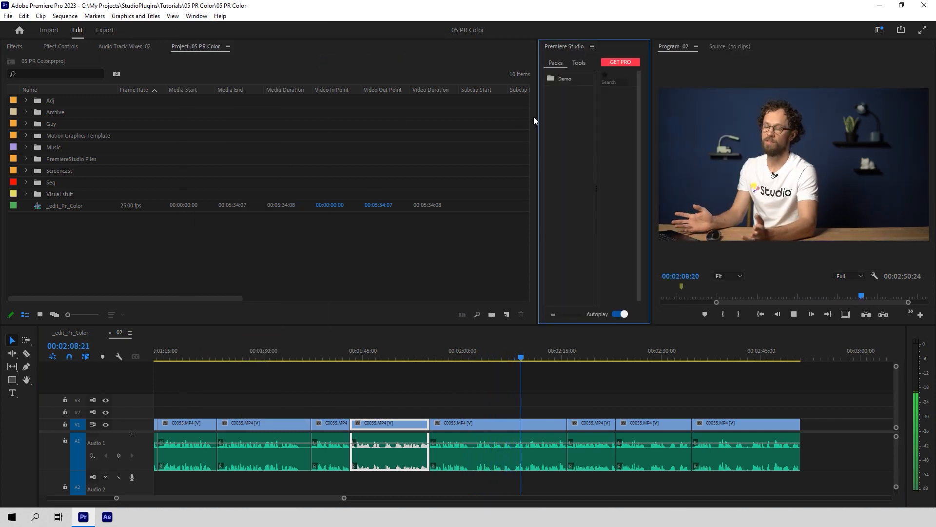
Step: Widen the Premiere Studio panel, expand its Demo folder, and re-dock it
{"action": "left_click_drag", "start_coordinate": [539, 115], "coordinate": [413, 129]}
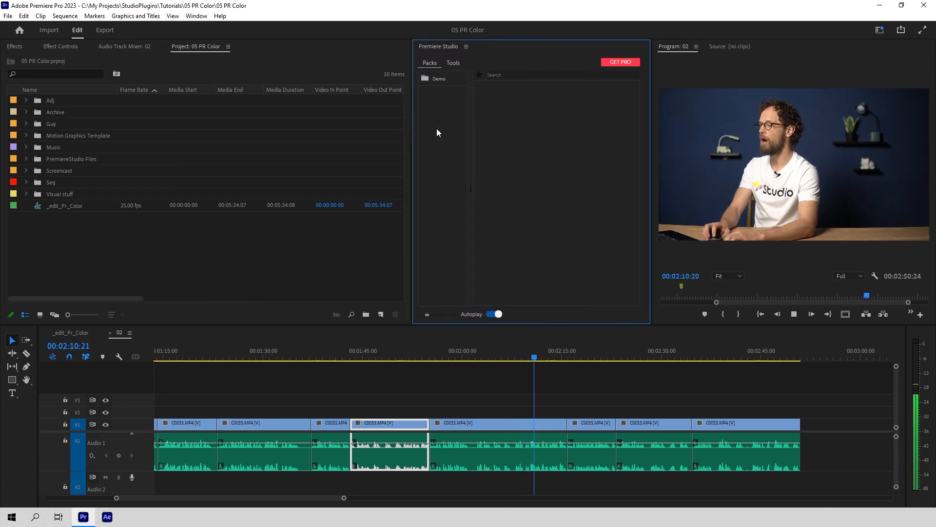
{"action": "left_click", "coordinate": [437, 79]}
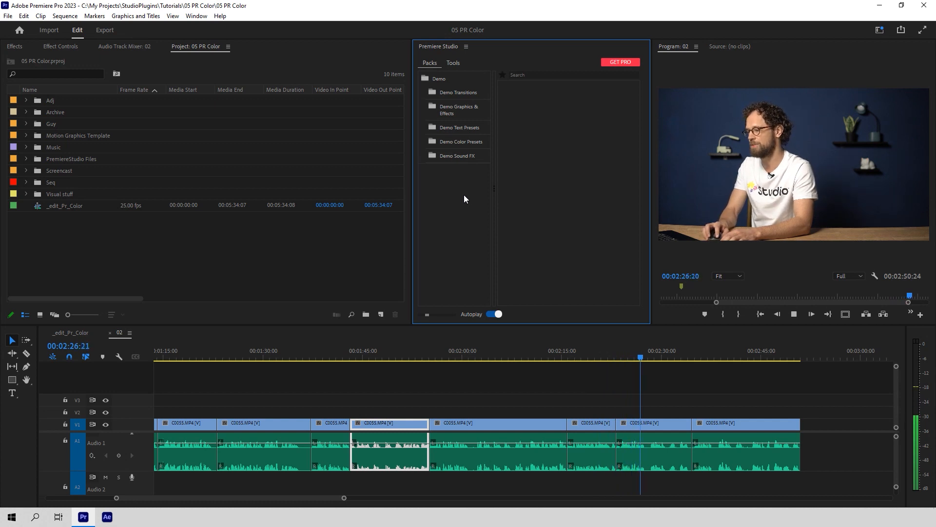
{"action": "left_click_drag", "start_coordinate": [443, 46], "coordinate": [515, 199]}
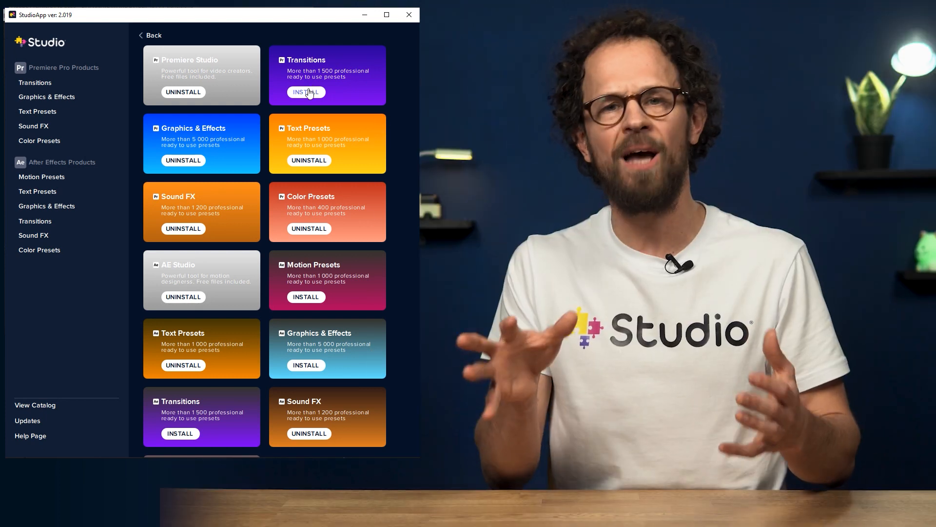
Step: Install the Premiere Pro Transitions pack from StudioApp
{"action": "left_click", "coordinate": [307, 92]}
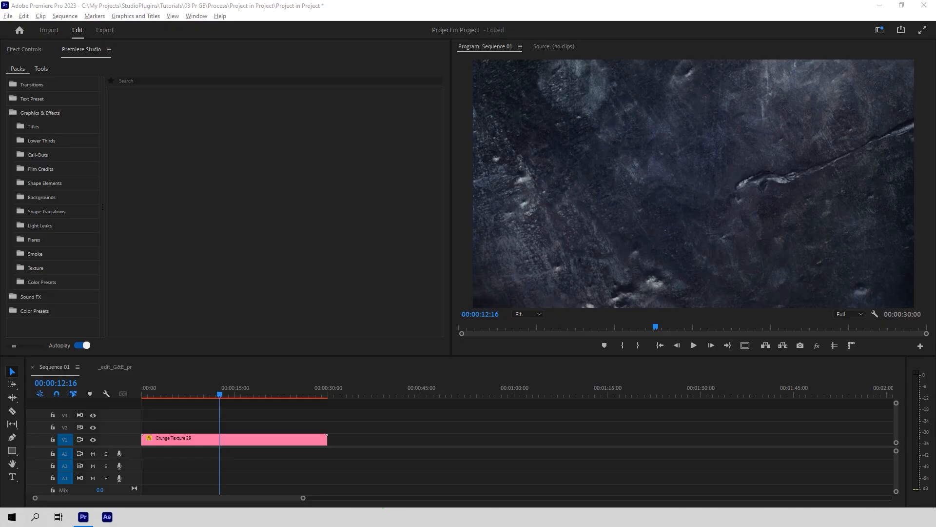
Step: Expand the Titles folder in the Premiere Studio panel
{"action": "left_click", "coordinate": [68, 130]}
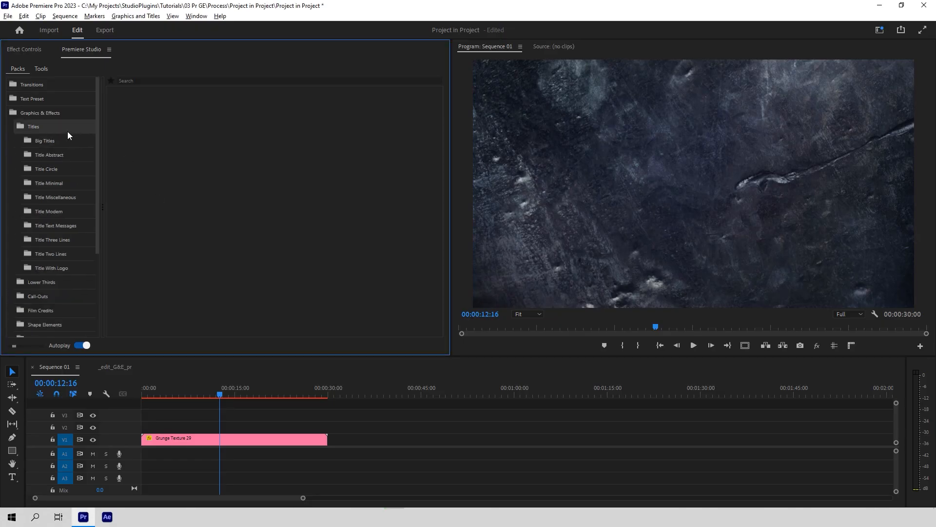
Step: Add the Title Two Lines 03 preset at 00:00:07:04 above the grunge texture
{"action": "left_click", "coordinate": [68, 252]}
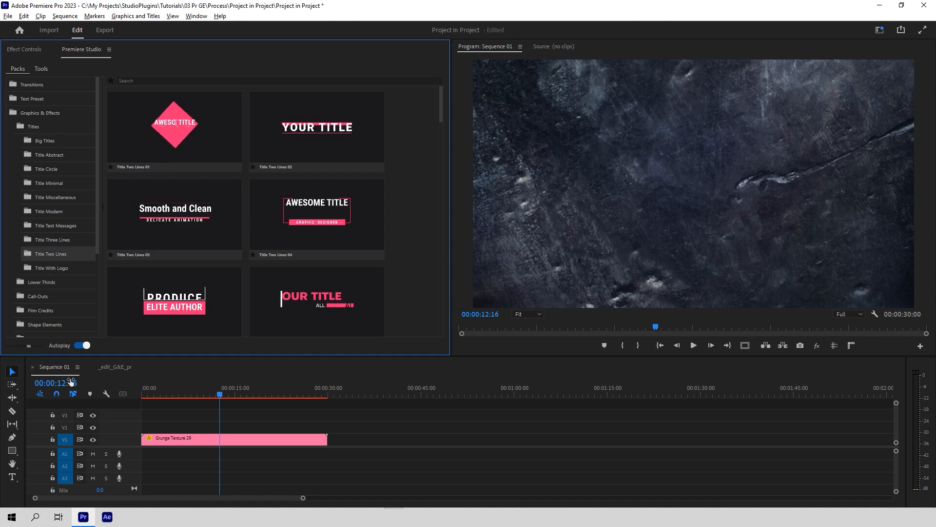
{"action": "left_click", "coordinate": [82, 346]}
{"action": "mouse_move", "coordinate": [178, 299]}
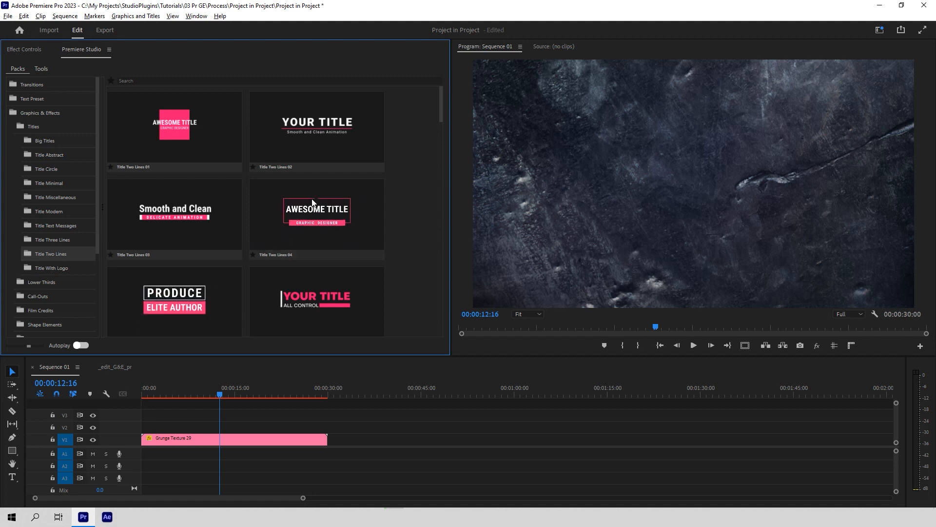
{"action": "left_click", "coordinate": [82, 346]}
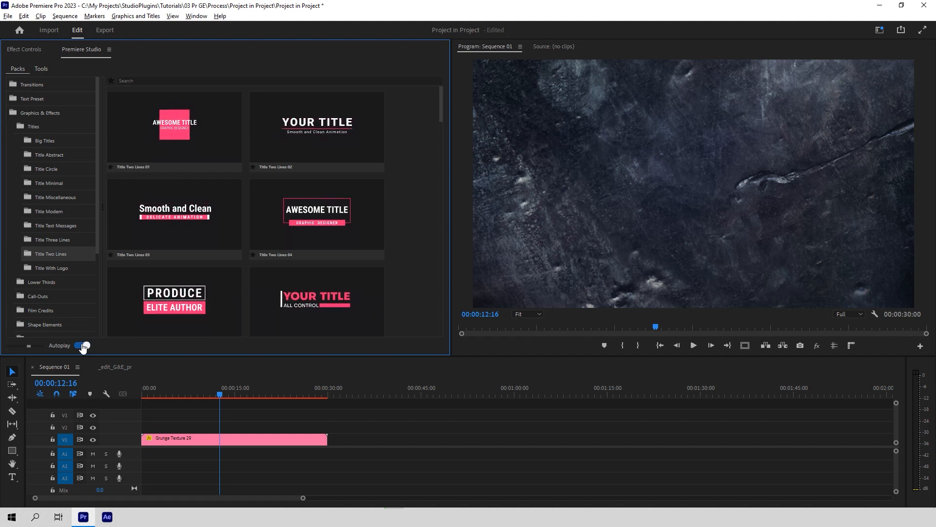
{"action": "left_click", "coordinate": [173, 214]}
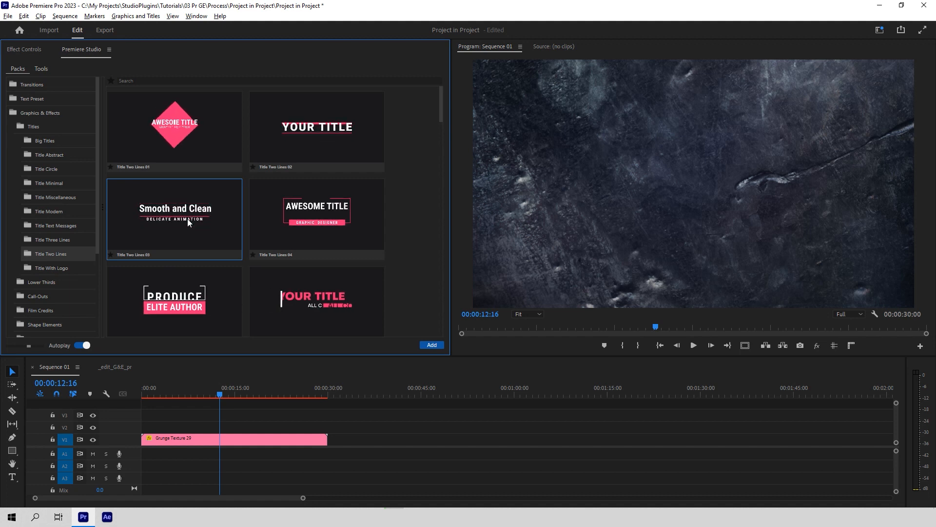
{"action": "left_click", "coordinate": [186, 390]}
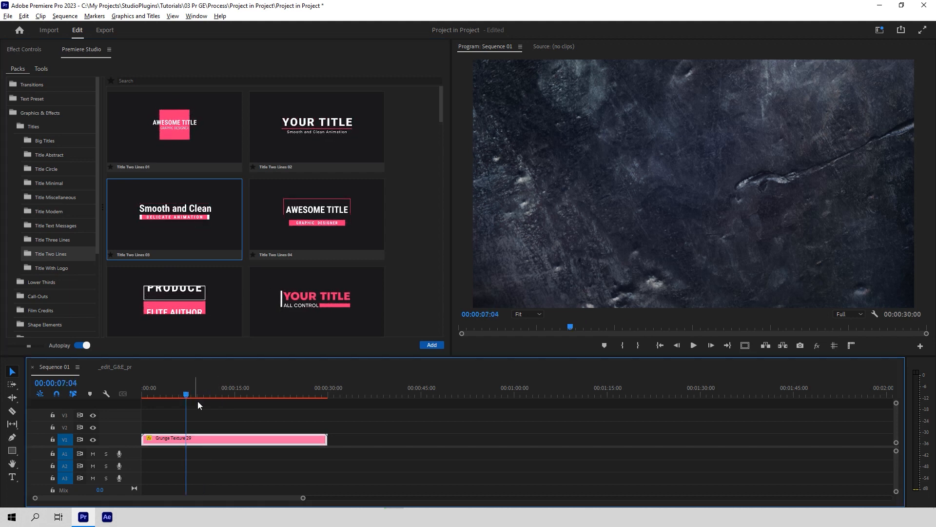
{"action": "left_click", "coordinate": [432, 345]}
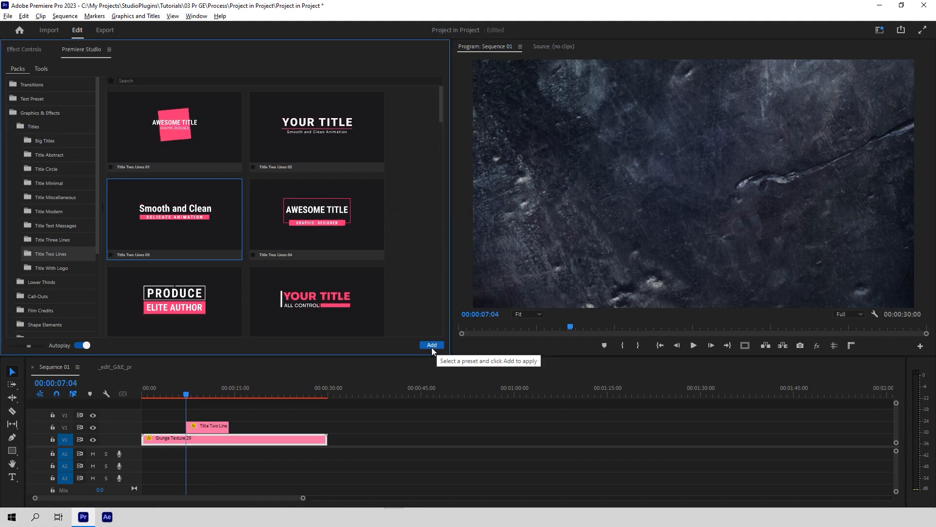
Step: Set the title clip's Position X to 973, Scale 114, Rotation −4 and Opacity 75%
{"action": "left_click", "coordinate": [202, 389]}
{"action": "left_click", "coordinate": [20, 50]}
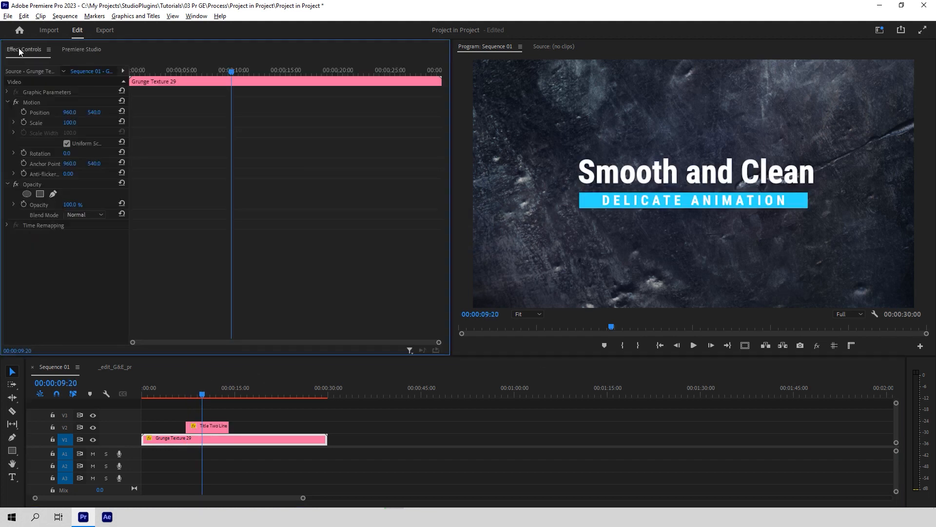
{"action": "left_click", "coordinate": [223, 427]}
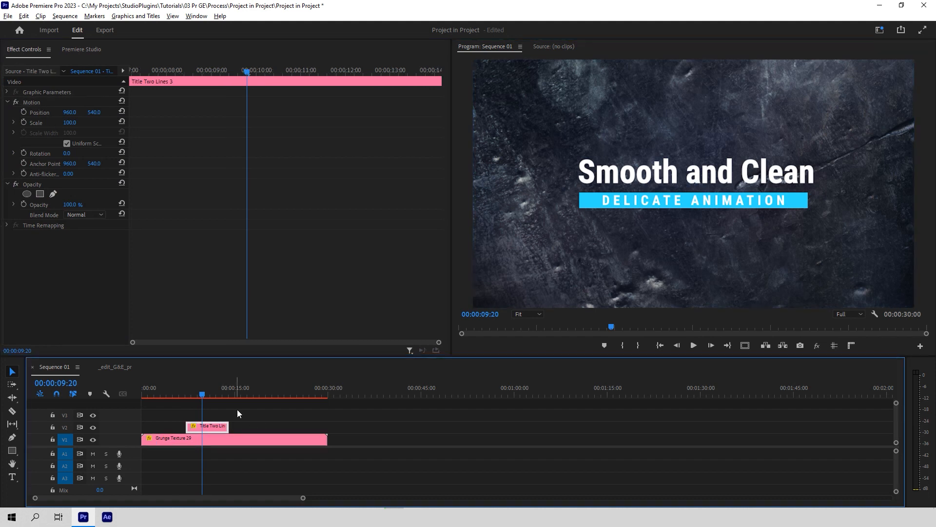
{"action": "left_click_drag", "start_coordinate": [74, 110], "coordinate": [67, 153]}
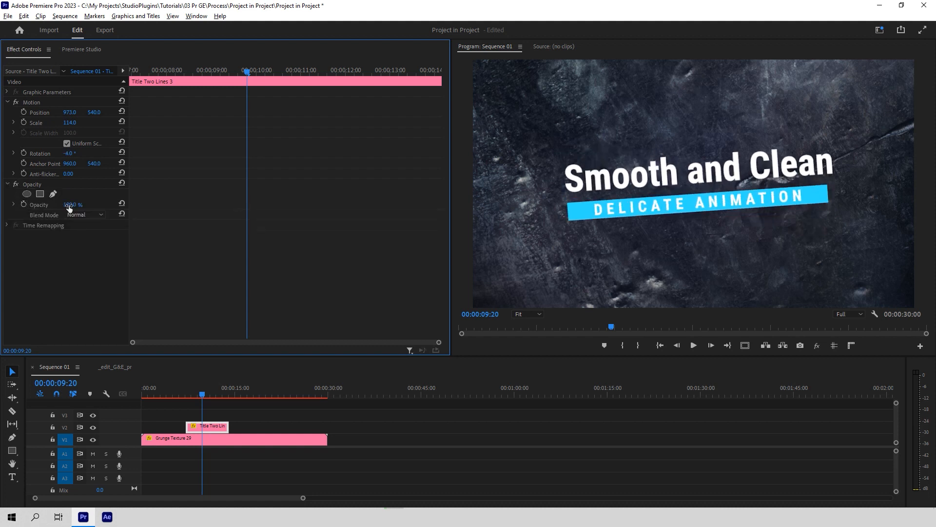
{"action": "left_click_drag", "start_coordinate": [69, 206], "coordinate": [57, 207]}
Step: Try the Dissolve blend mode, revert to Normal, and open the title's editable graphic properties
{"action": "left_click", "coordinate": [88, 215]}
{"action": "left_click", "coordinate": [89, 238]}
{"action": "left_click", "coordinate": [95, 216]}
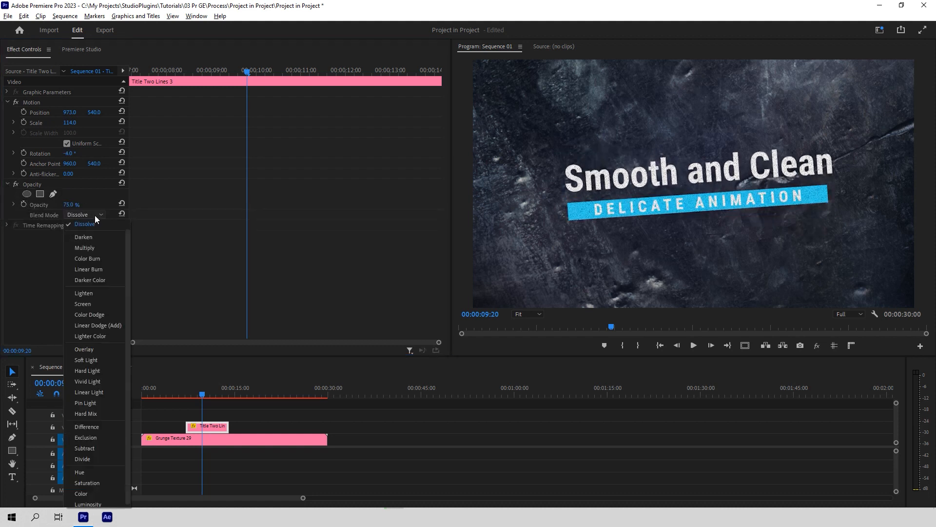
{"action": "scroll", "coordinate": [93, 232], "scroll_direction": "up", "scroll_amount": 1}
{"action": "left_click", "coordinate": [88, 226]}
{"action": "double_click", "coordinate": [210, 430]}
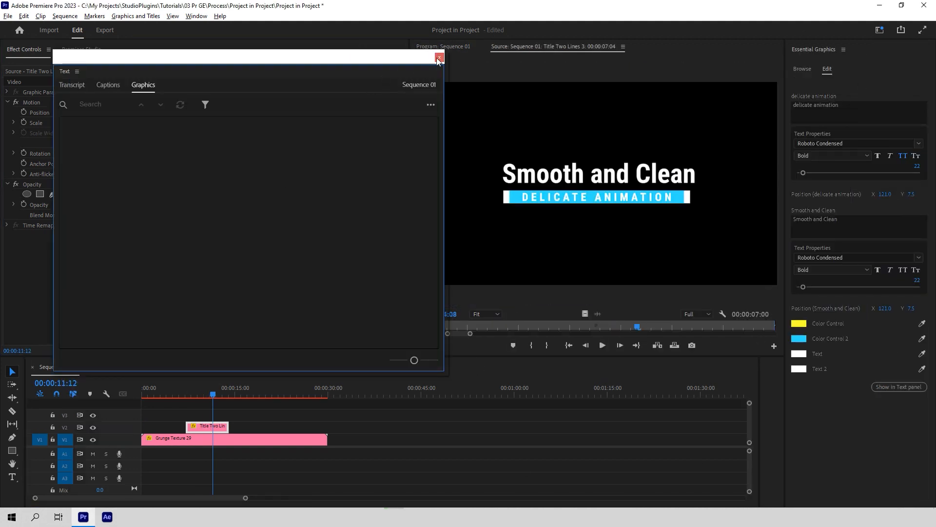
Step: Enlarge the DELICATE ANIMATION text to size 25 and nudge its bar horizontally
{"action": "left_click", "coordinate": [439, 58]}
{"action": "left_click_drag", "start_coordinate": [197, 395], "coordinate": [210, 395]}
{"action": "left_click", "coordinate": [839, 106]}
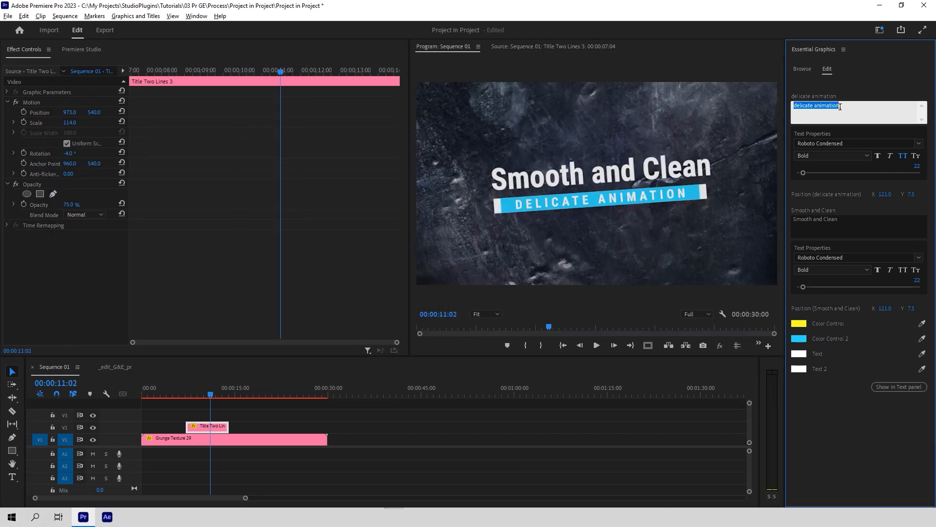
{"action": "left_click", "coordinate": [919, 144]}
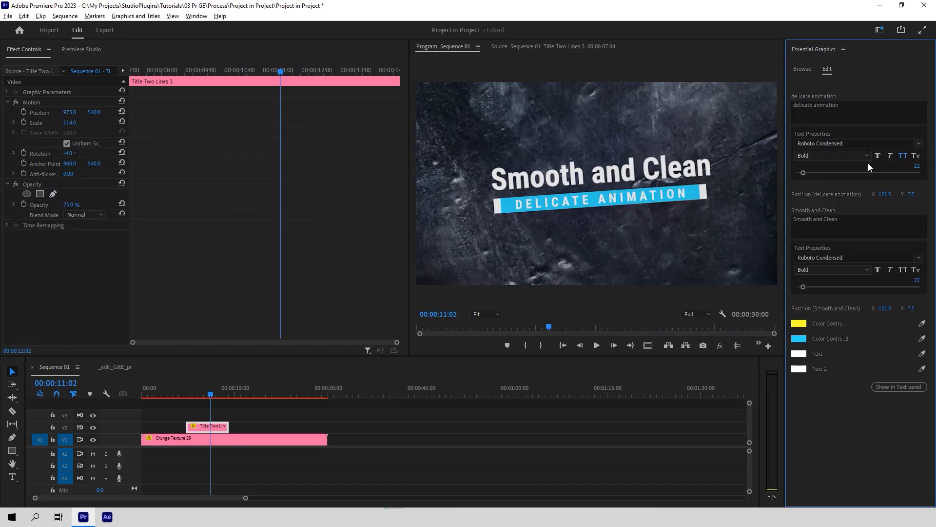
{"action": "left_click_drag", "start_coordinate": [803, 174], "coordinate": [805, 177]}
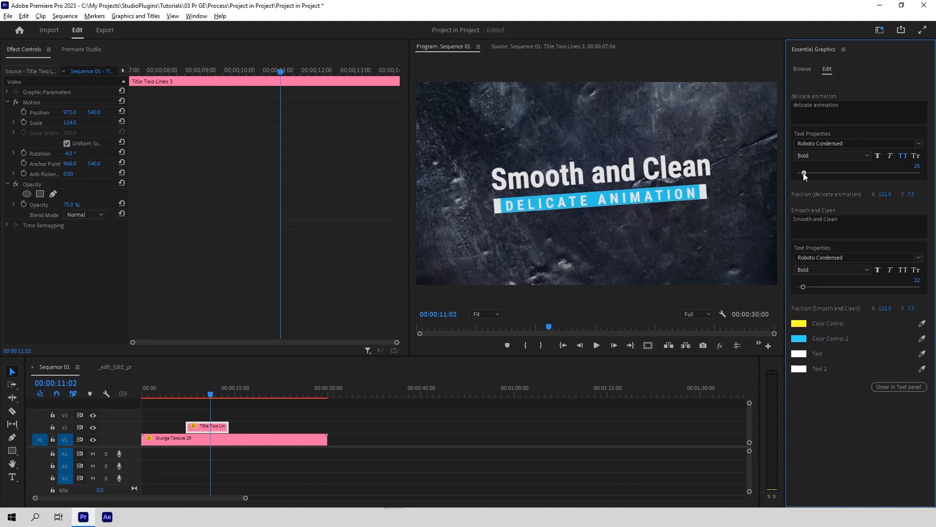
{"action": "left_click_drag", "start_coordinate": [884, 194], "coordinate": [885, 194]}
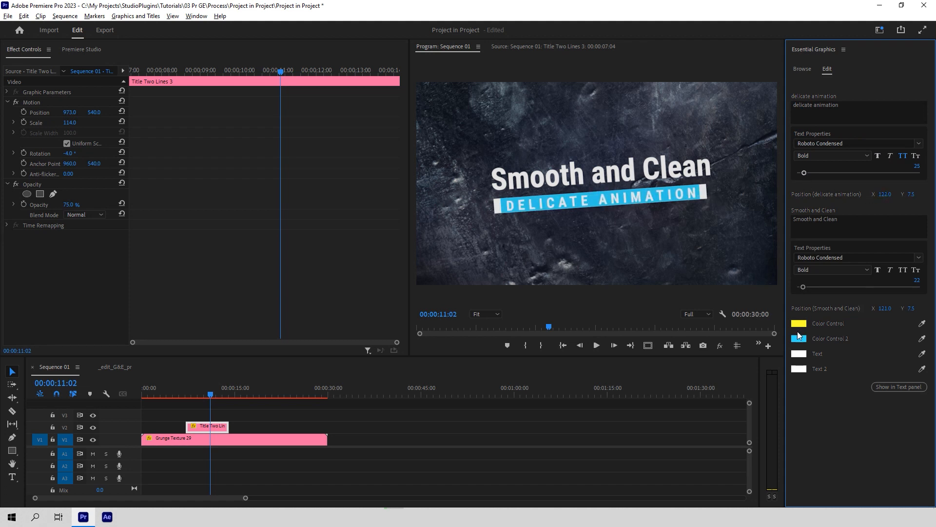
Step: Change the title's Color Control to a dark blue
{"action": "left_click", "coordinate": [800, 323]}
{"action": "left_click_drag", "start_coordinate": [428, 277], "coordinate": [440, 254]}
{"action": "left_click_drag", "start_coordinate": [486, 216], "coordinate": [486, 279]}
{"action": "left_click", "coordinate": [567, 190]}
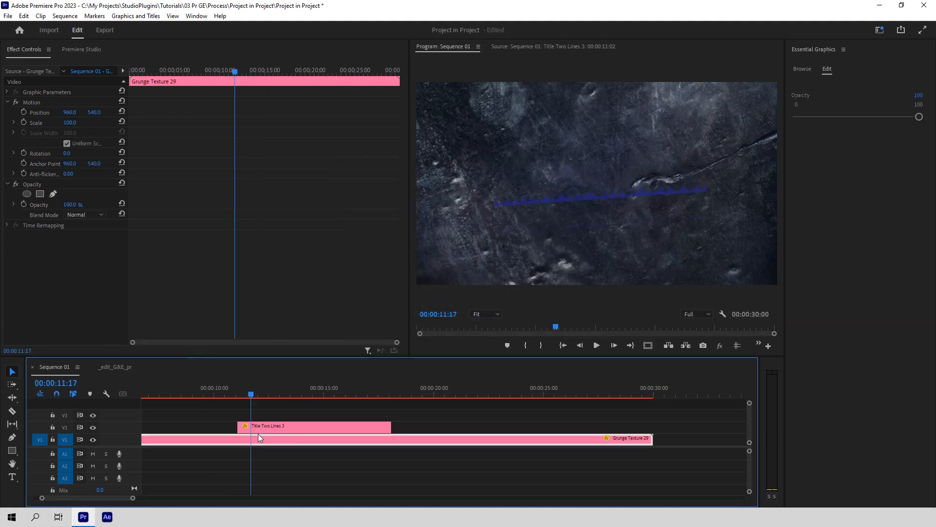
Step: Extend the title clip to about 30 seconds starting at 7:15, then preview the sequence
{"action": "left_click_drag", "start_coordinate": [234, 394], "coordinate": [318, 393]}
{"action": "left_click_drag", "start_coordinate": [390, 426], "coordinate": [653, 426]}
{"action": "left_click_drag", "start_coordinate": [240, 425], "coordinate": [163, 425]}
{"action": "key", "text": "Up"}
{"action": "key", "text": "space"}
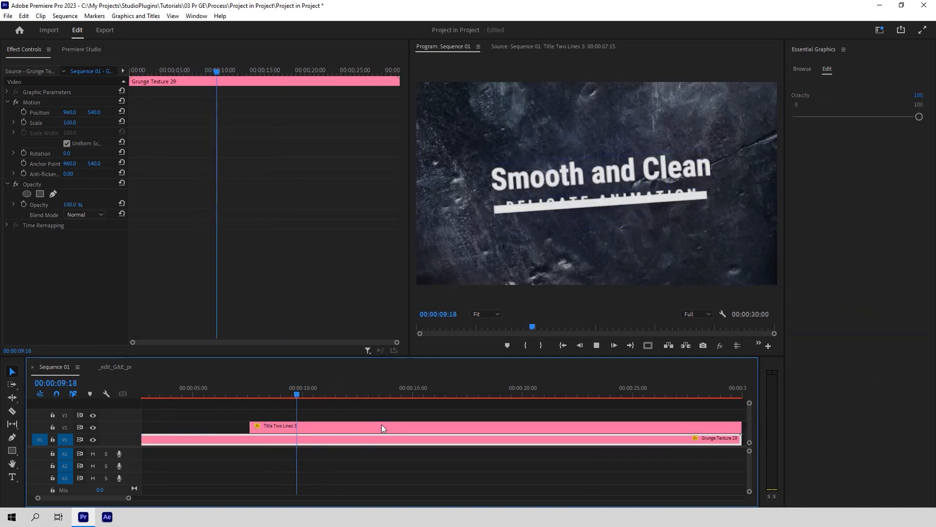
{"action": "key", "text": "space"}
{"action": "left_click_drag", "start_coordinate": [466, 410], "coordinate": [559, 409]}
{"action": "key", "text": "space"}
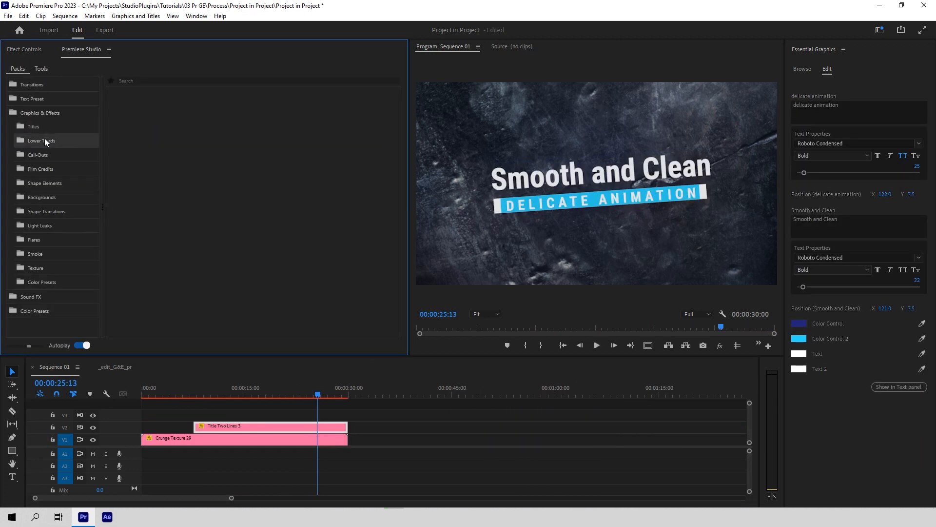
{"action": "left_click", "coordinate": [47, 139]}
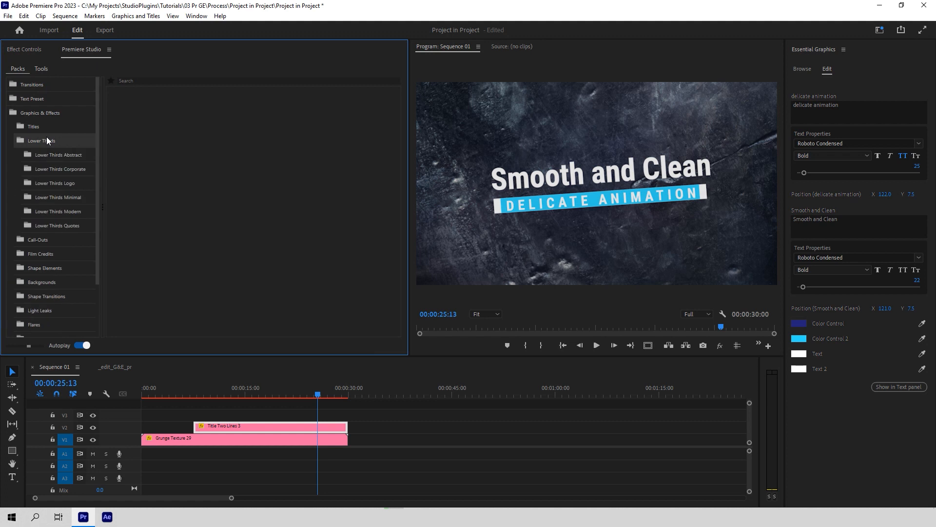
Step: Browse the Lower Thirds Abstract and Call-Out Minimal Center preset designs
{"action": "left_click", "coordinate": [46, 154]}
{"action": "left_click", "coordinate": [47, 142]}
{"action": "left_click", "coordinate": [47, 155]}
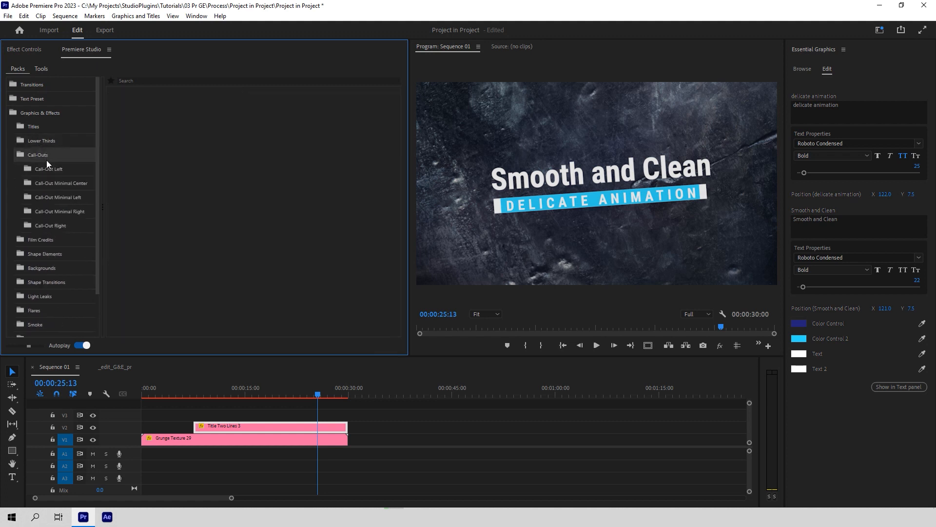
{"action": "left_click", "coordinate": [49, 178]}
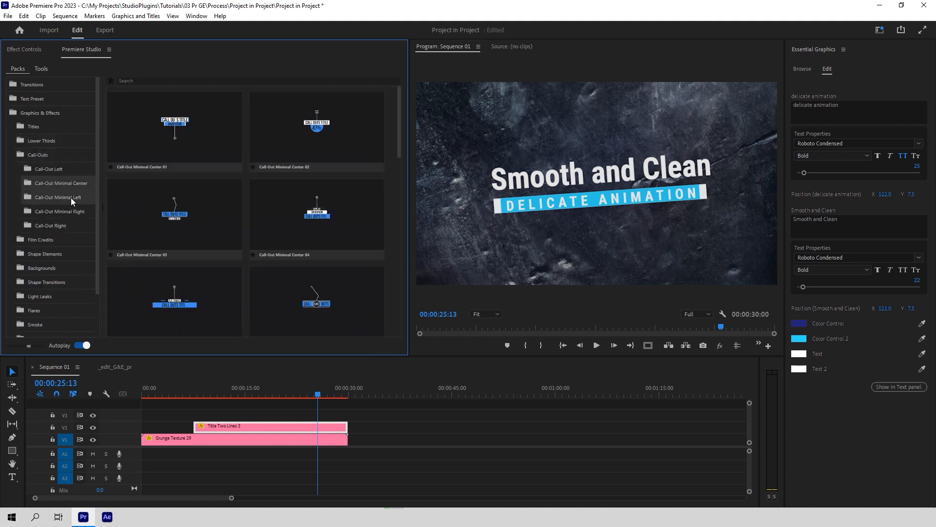
{"action": "left_click", "coordinate": [39, 156]}
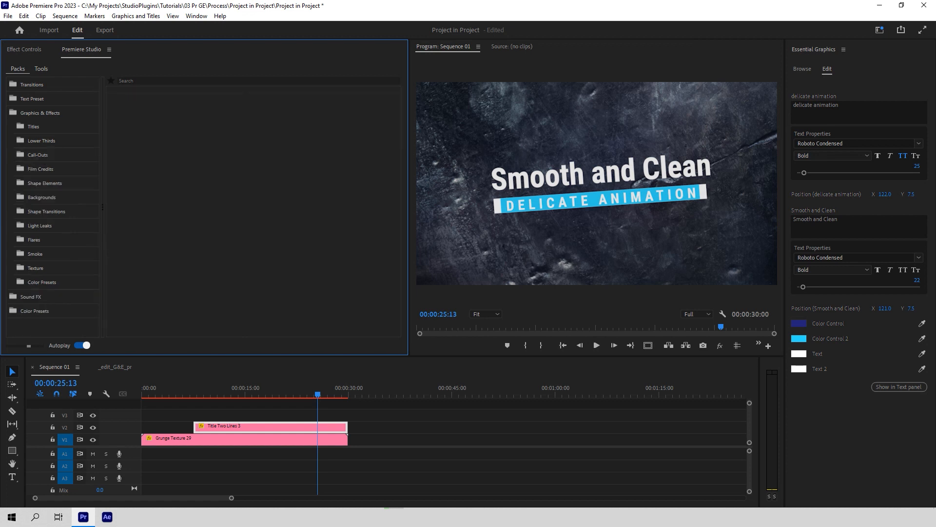
Step: Open Film Credits > Cast List and choose a Cast List credit design
{"action": "left_click", "coordinate": [50, 170]}
{"action": "left_click", "coordinate": [54, 183]}
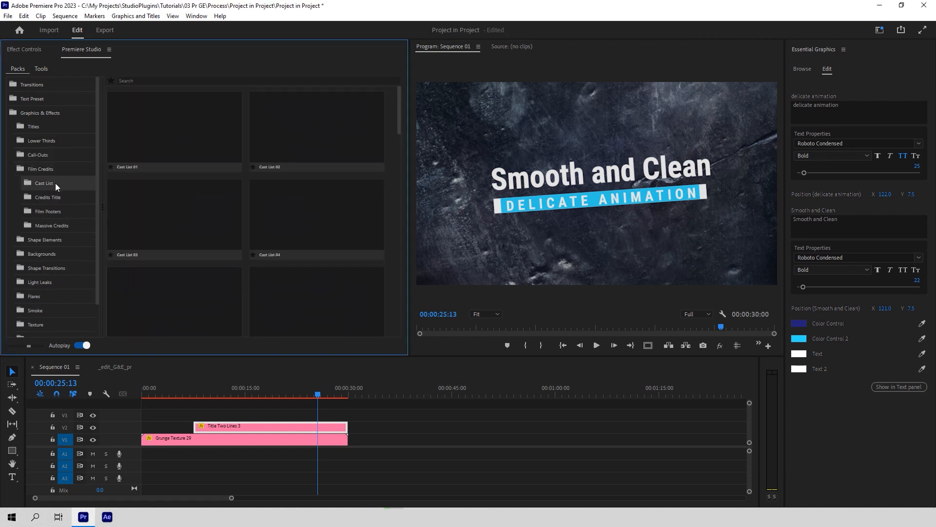
{"action": "left_click", "coordinate": [185, 119]}
{"action": "left_click", "coordinate": [317, 129]}
{"action": "left_click", "coordinate": [314, 203]}
{"action": "scroll", "coordinate": [198, 221], "scroll_direction": "down", "scroll_amount": 2}
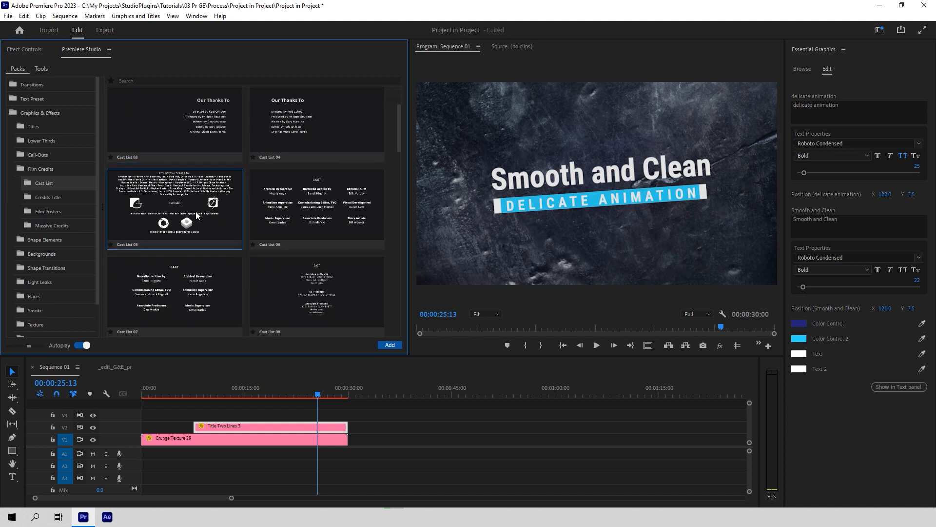
{"action": "scroll", "coordinate": [320, 286], "scroll_direction": "up", "scroll_amount": 2}
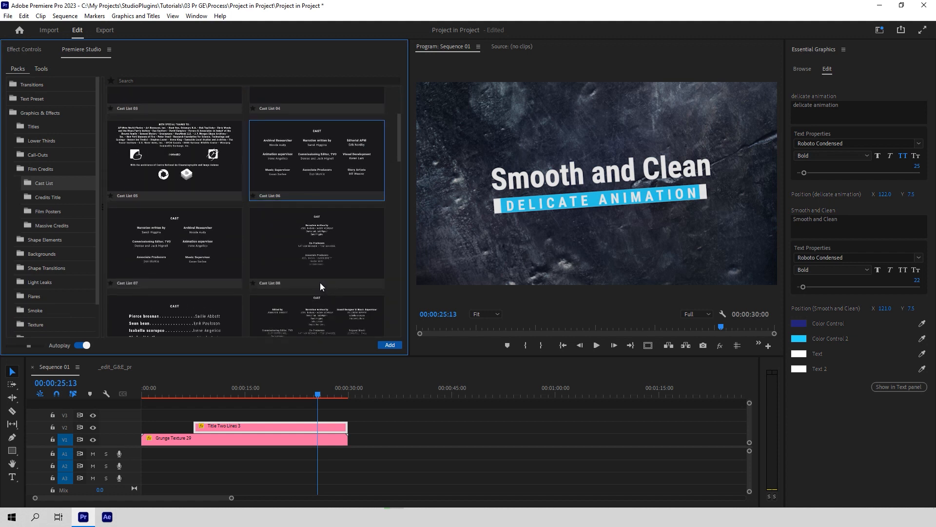
{"action": "left_click", "coordinate": [186, 151]}
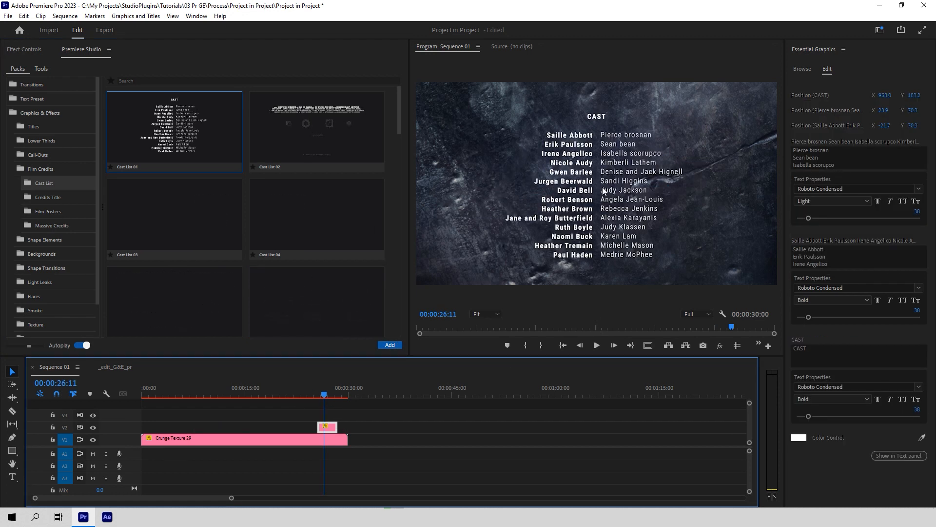
Step: Edit the actor names and character names lists in the cast credits
{"action": "left_click", "coordinate": [833, 151]}
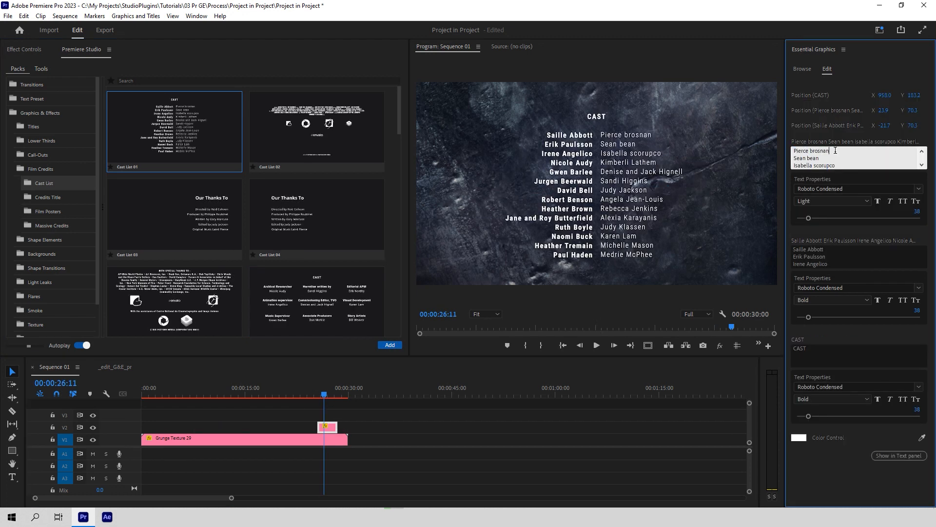
{"action": "key", "text": "ctrl+a"}
{"action": "left_click", "coordinate": [838, 150]}
{"action": "left_click", "coordinate": [841, 256]}
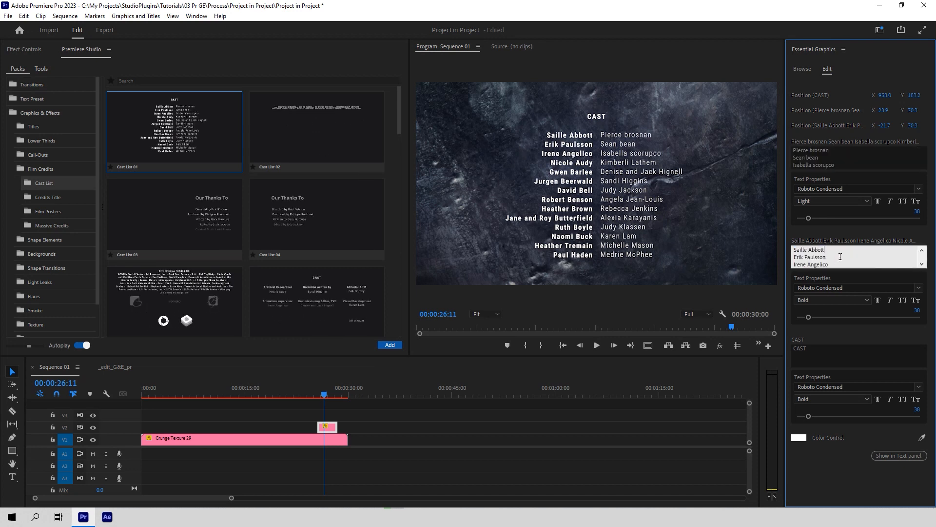
Step: Move the cast list clip earlier on V2, add a second one, and delete the CAST heading
{"action": "left_click_drag", "start_coordinate": [328, 427], "coordinate": [305, 428]}
{"action": "left_click", "coordinate": [300, 394]}
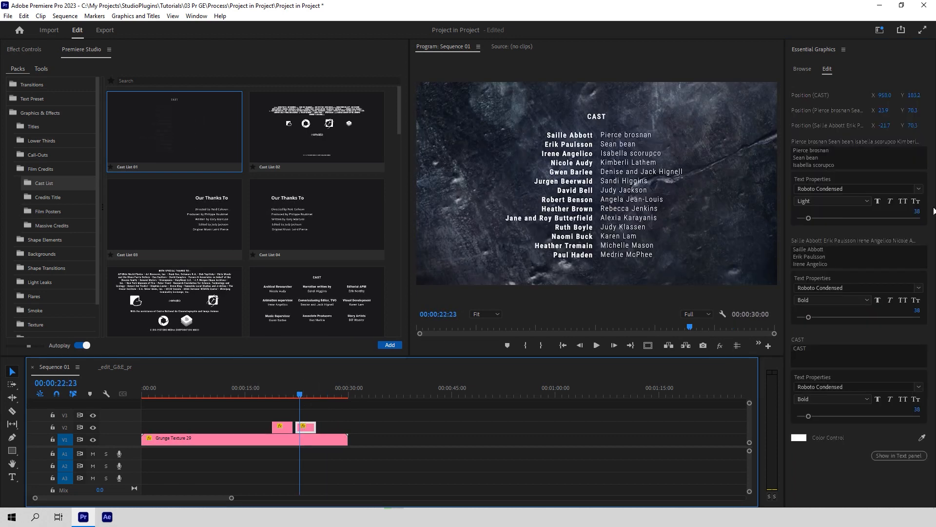
{"action": "left_click", "coordinate": [825, 356]}
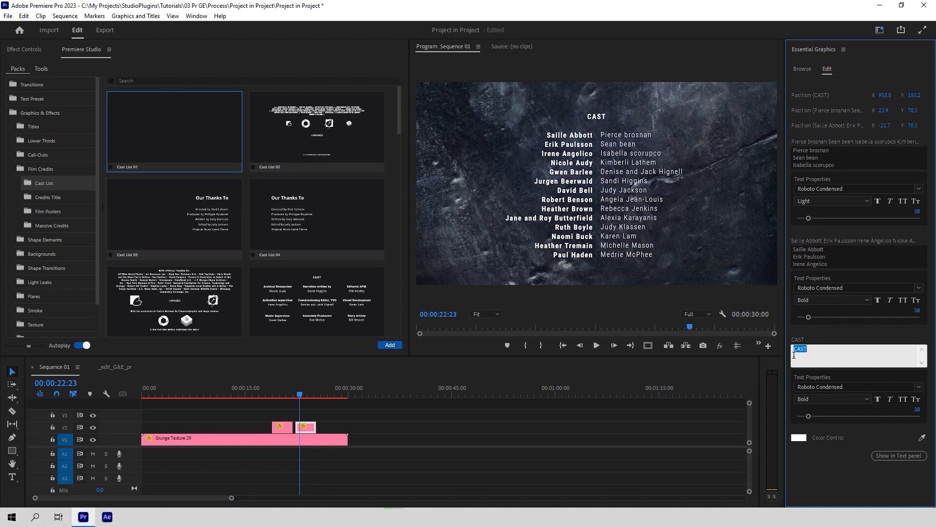
{"action": "key", "text": "BackSpace"}
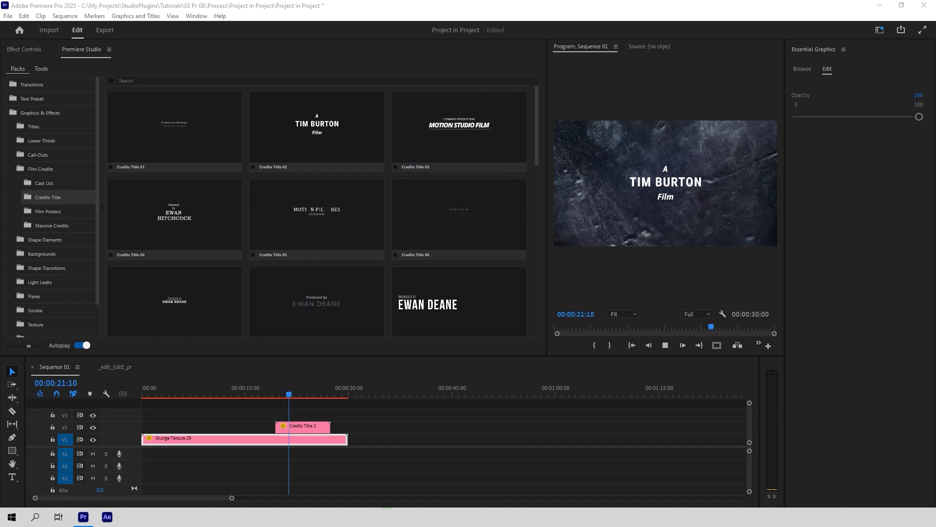
Step: Enlarge the TIM BURTON text in Credits Title 2 from 108 to 130
{"action": "left_click", "coordinate": [303, 427]}
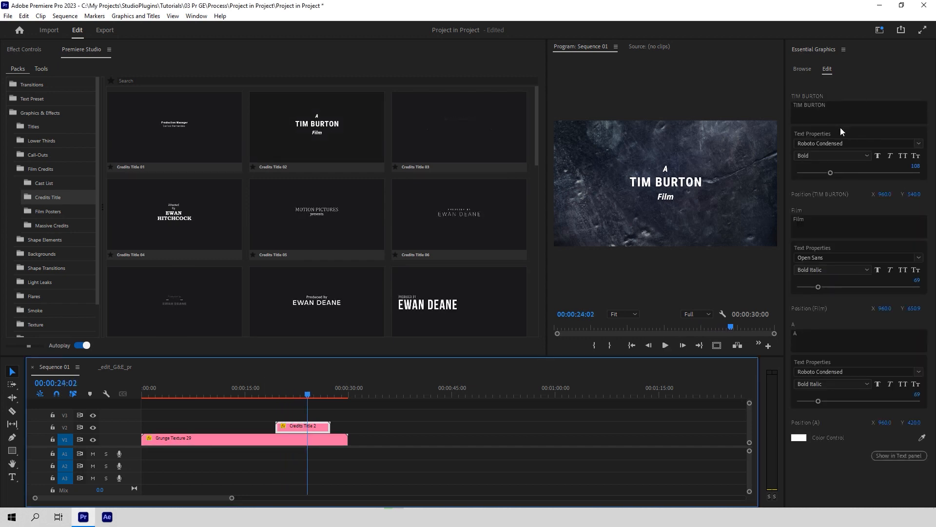
{"action": "left_click", "coordinate": [829, 111]}
{"action": "left_click_drag", "start_coordinate": [831, 173], "coordinate": [838, 173]}
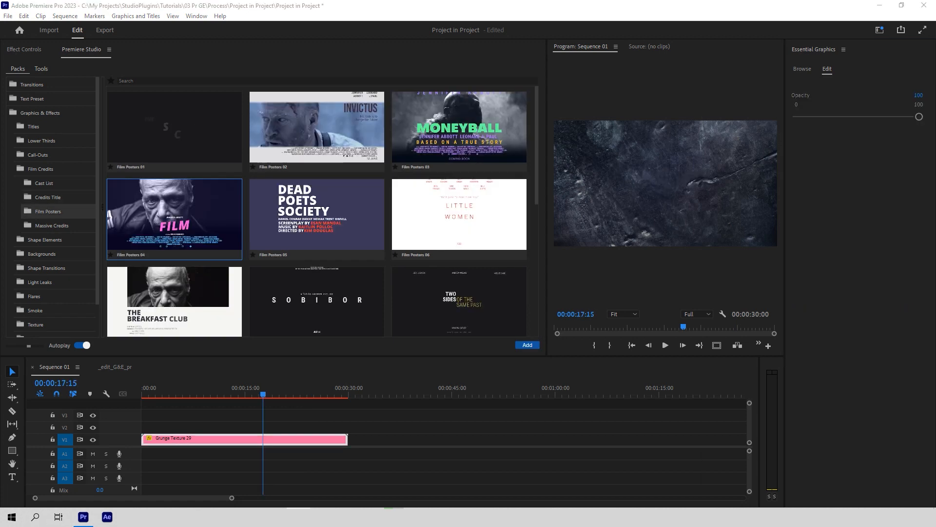
Step: Add the Film Posters 04 preset to V2, then bring up the Massive Credits presets
{"action": "left_click", "coordinate": [52, 208]}
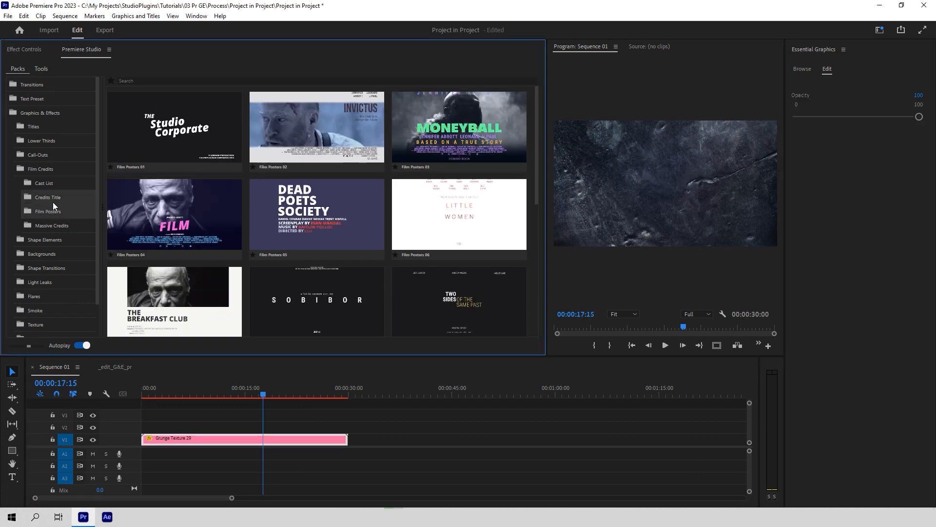
{"action": "scroll", "coordinate": [363, 269], "scroll_direction": "down", "scroll_amount": 3}
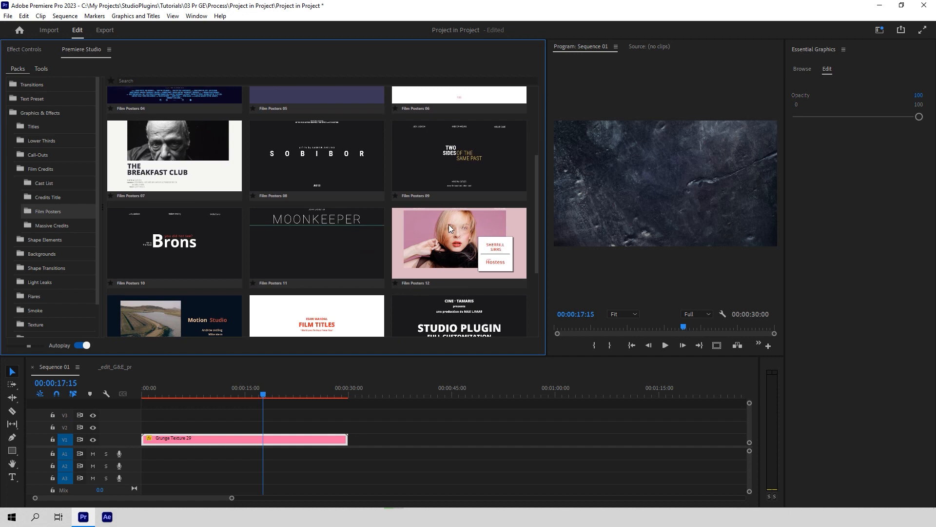
{"action": "scroll", "coordinate": [449, 224], "scroll_direction": "down", "scroll_amount": 2}
{"action": "scroll", "coordinate": [455, 229], "scroll_direction": "up", "scroll_amount": 5}
{"action": "left_click", "coordinate": [180, 227]}
{"action": "left_click", "coordinate": [527, 345]}
{"action": "left_click", "coordinate": [283, 428]}
{"action": "left_click", "coordinate": [283, 388]}
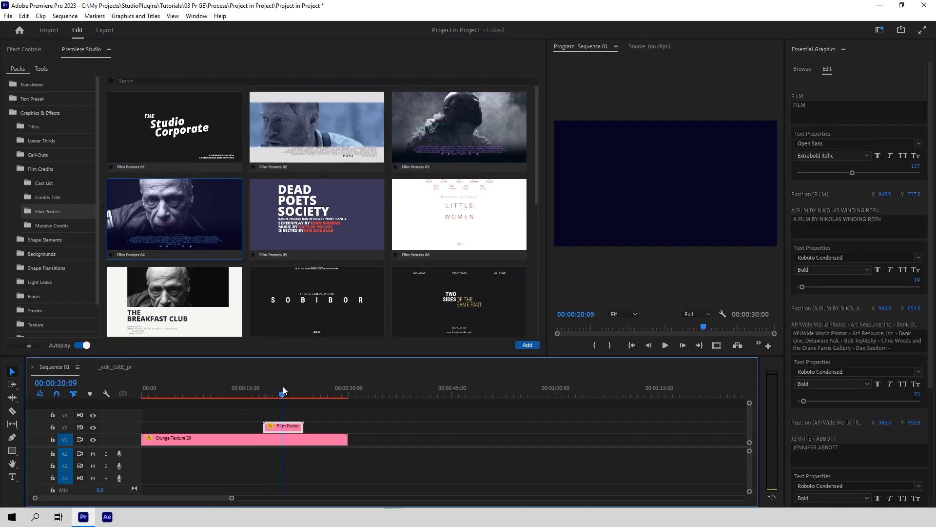
{"action": "left_click_drag", "start_coordinate": [271, 396], "coordinate": [264, 397]}
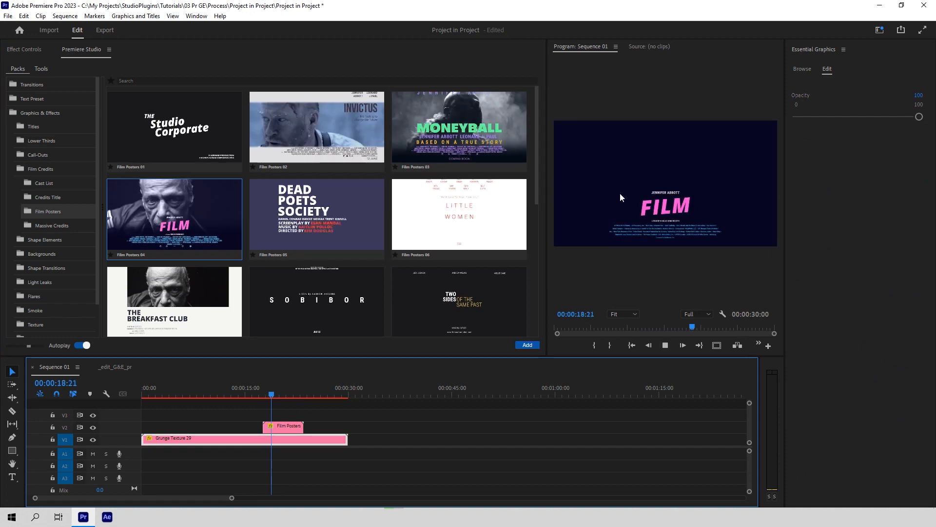
{"action": "left_click", "coordinate": [291, 426]}
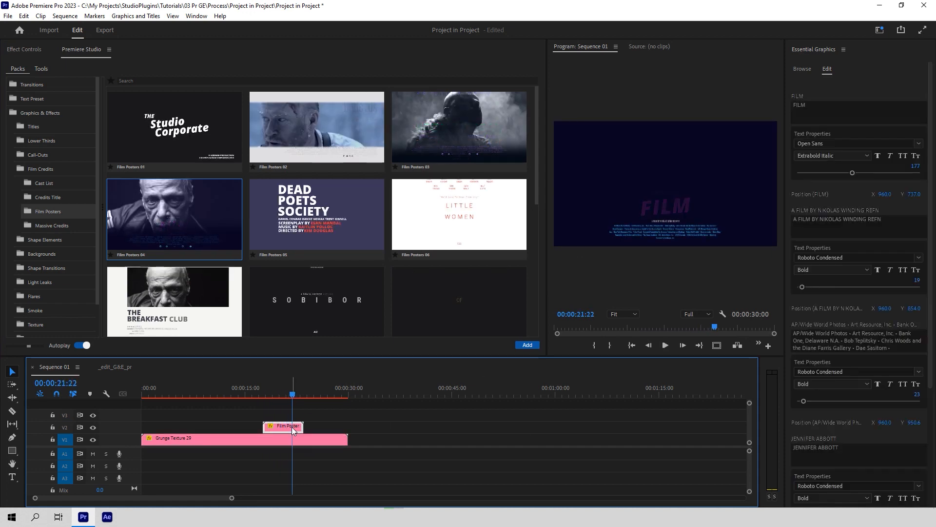
{"action": "left_click", "coordinate": [44, 225]}
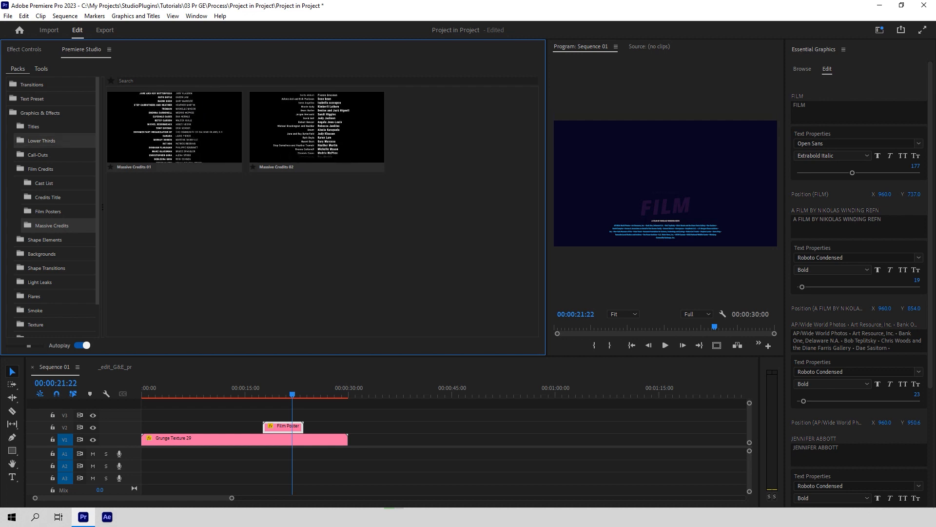
Step: Add the Shape Objects 08 coloured-bars preset from Shape Elements to the timeline
{"action": "left_click", "coordinate": [42, 169]}
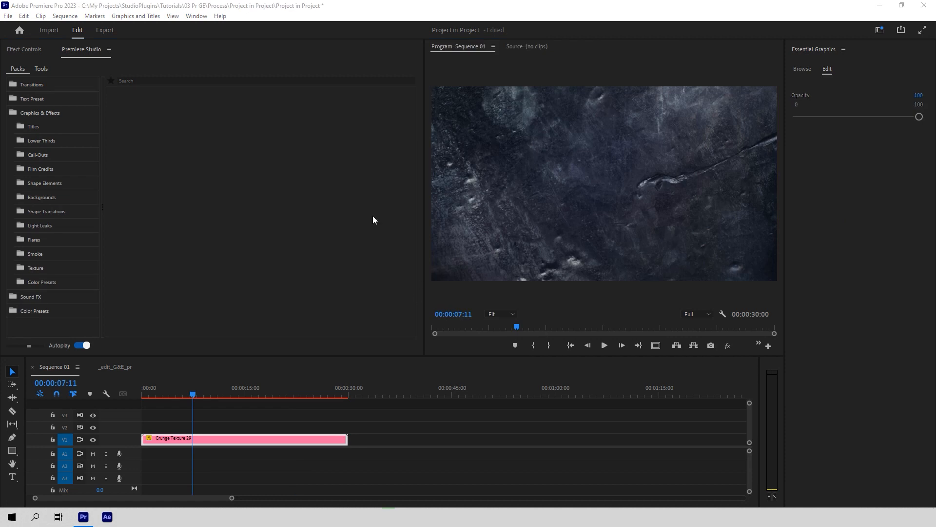
{"action": "left_click", "coordinate": [57, 181]}
{"action": "left_click", "coordinate": [68, 210]}
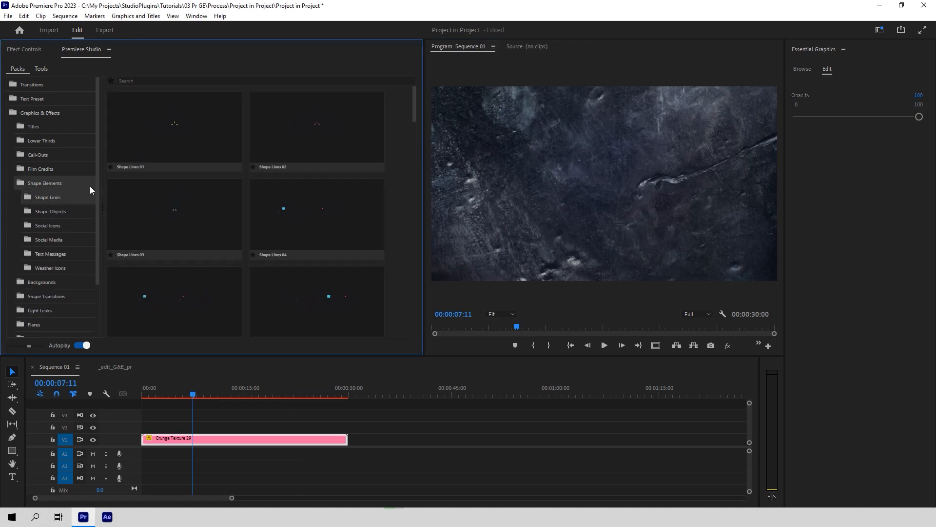
{"action": "scroll", "coordinate": [197, 232], "scroll_direction": "down", "scroll_amount": 4}
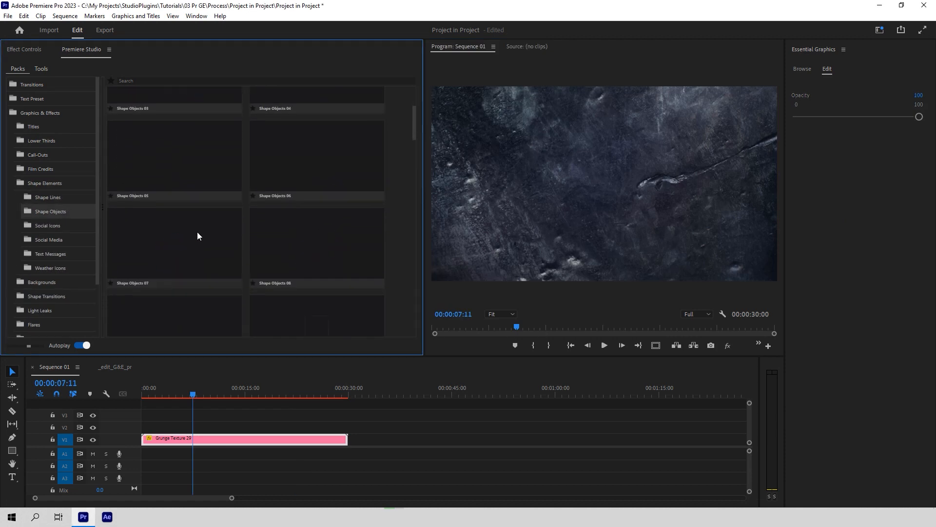
{"action": "left_click", "coordinate": [205, 233]}
{"action": "left_click", "coordinate": [300, 168]}
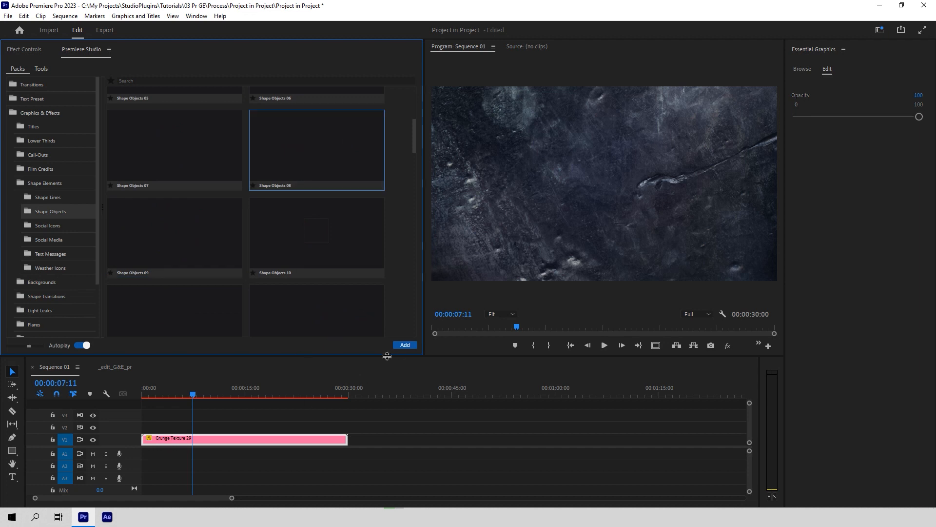
{"action": "left_click", "coordinate": [206, 415]}
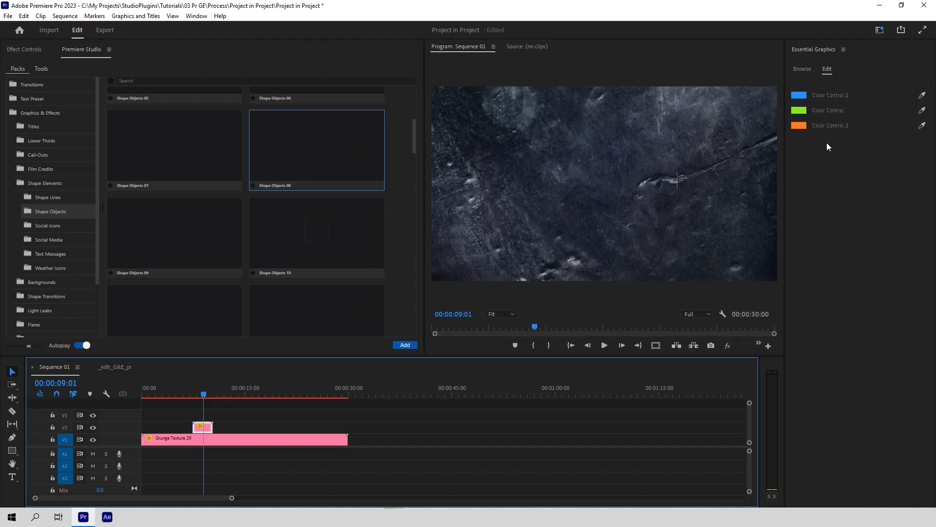
Step: Add the YouTube Social Icons 04 preset to V2 at 13:12 and view the shapes at 8:00
{"action": "left_click", "coordinate": [64, 225]}
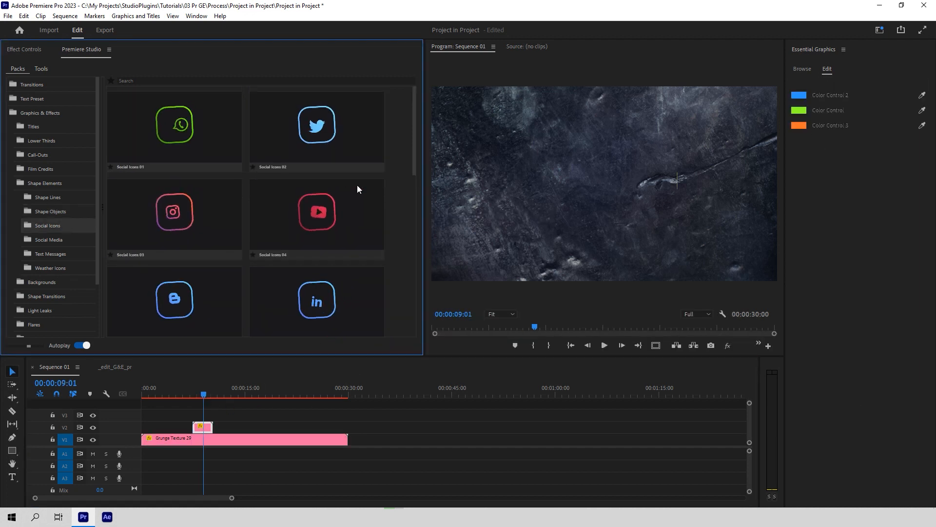
{"action": "left_click", "coordinate": [235, 391]}
{"action": "left_click", "coordinate": [404, 345]}
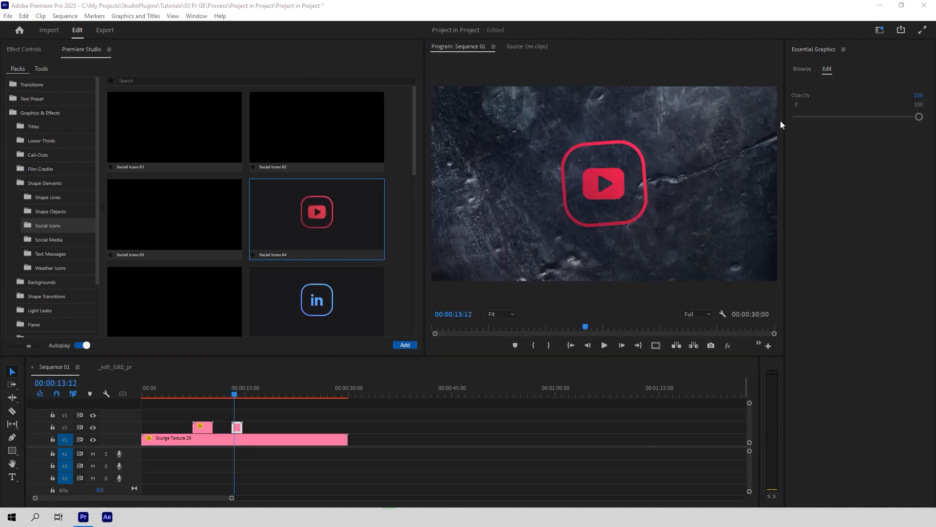
{"action": "left_click", "coordinate": [208, 430]}
{"action": "left_click", "coordinate": [197, 389]}
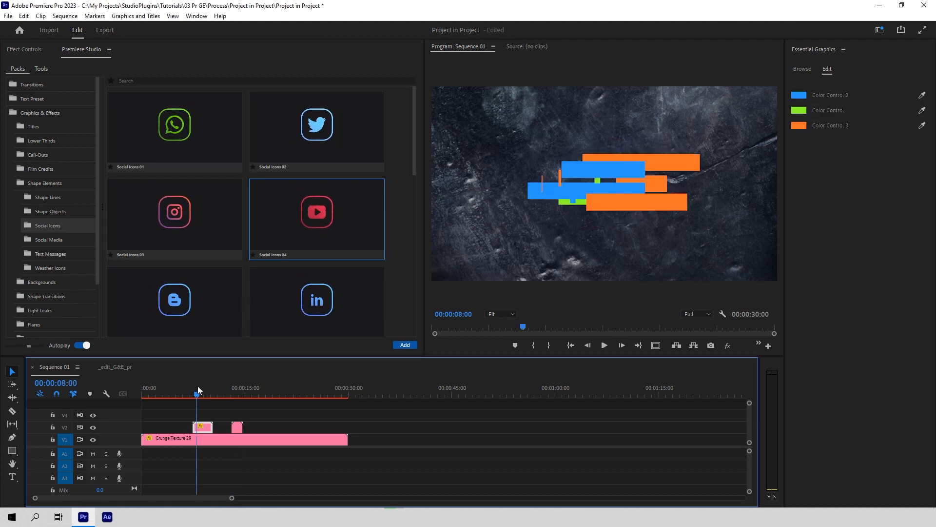
Step: Set the shape bars to Scale 115, Rotation 22° and Position X 1030, then play back
{"action": "left_click", "coordinate": [27, 57]}
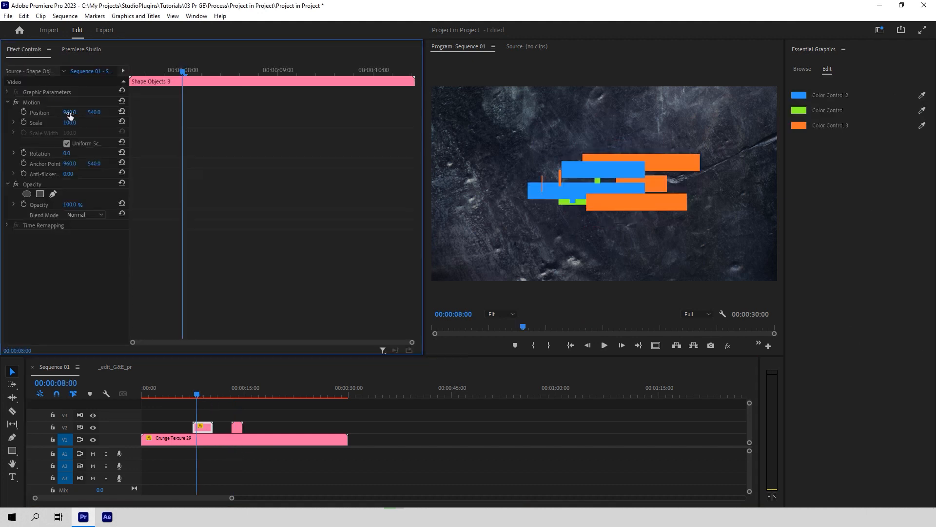
{"action": "left_click_drag", "start_coordinate": [71, 125], "coordinate": [77, 155]}
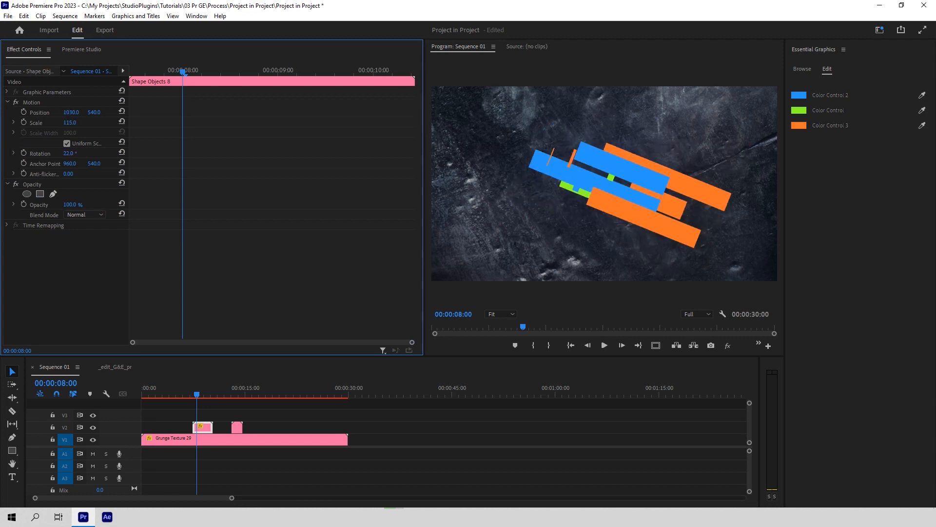
{"action": "left_click", "coordinate": [184, 403]}
{"action": "key", "text": "space"}
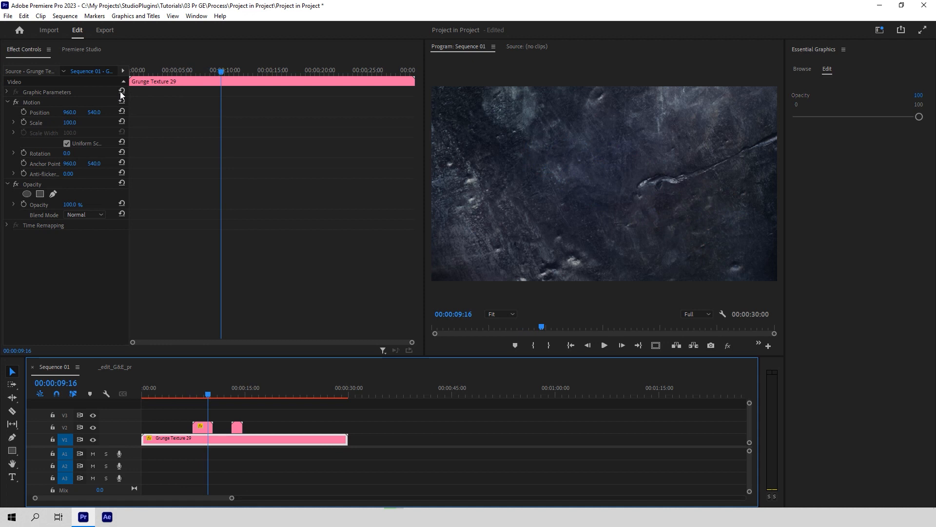
{"action": "left_click", "coordinate": [81, 50]}
{"action": "left_click", "coordinate": [63, 239]}
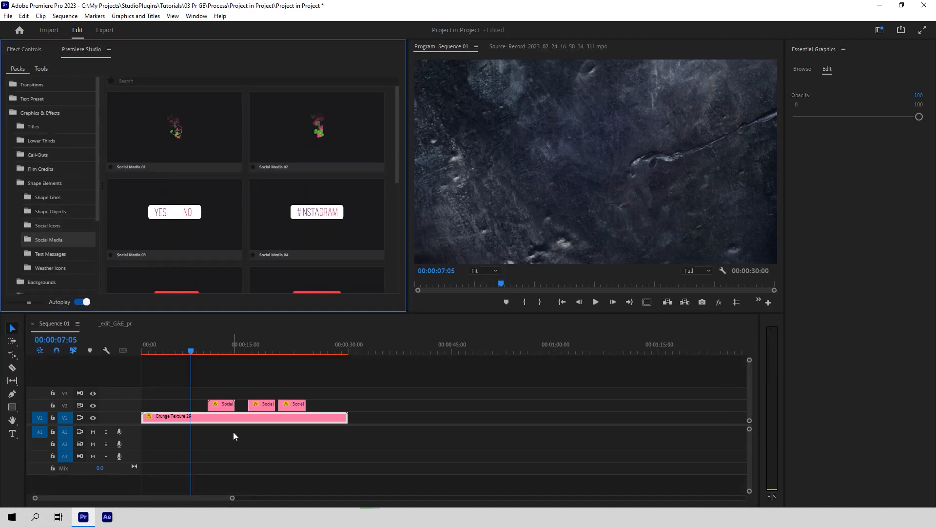
Step: Recolour the thumbs-up graphic's two Color Controls to white and red
{"action": "left_click", "coordinate": [207, 347]}
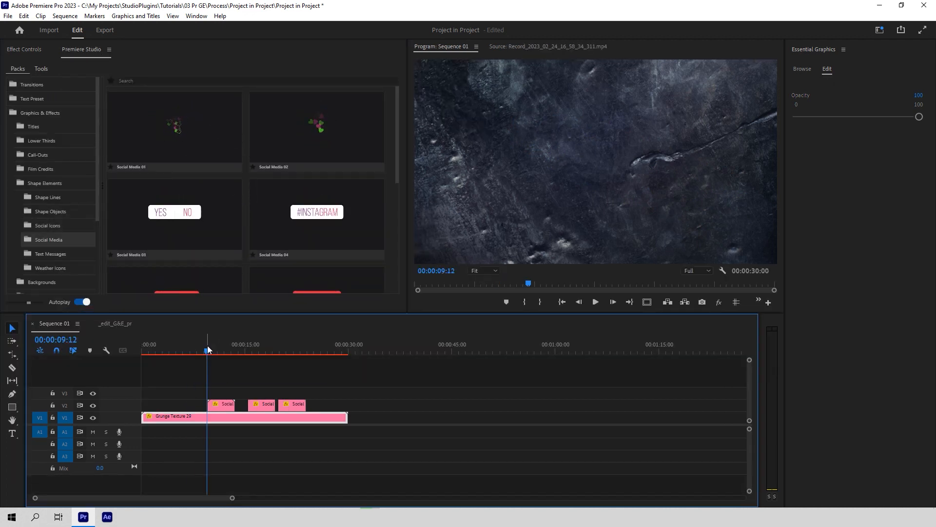
{"action": "left_click_drag", "start_coordinate": [206, 345], "coordinate": [218, 323]}
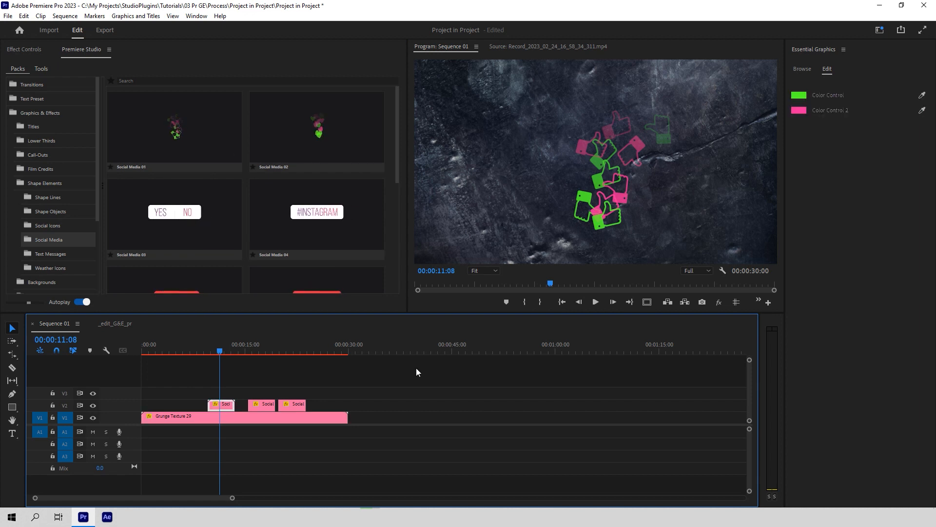
{"action": "left_click", "coordinate": [799, 95]}
{"action": "left_click", "coordinate": [349, 190]}
{"action": "left_click", "coordinate": [560, 188]}
{"action": "left_click", "coordinate": [799, 110]}
{"action": "left_click", "coordinate": [560, 188]}
{"action": "left_click", "coordinate": [209, 348]}
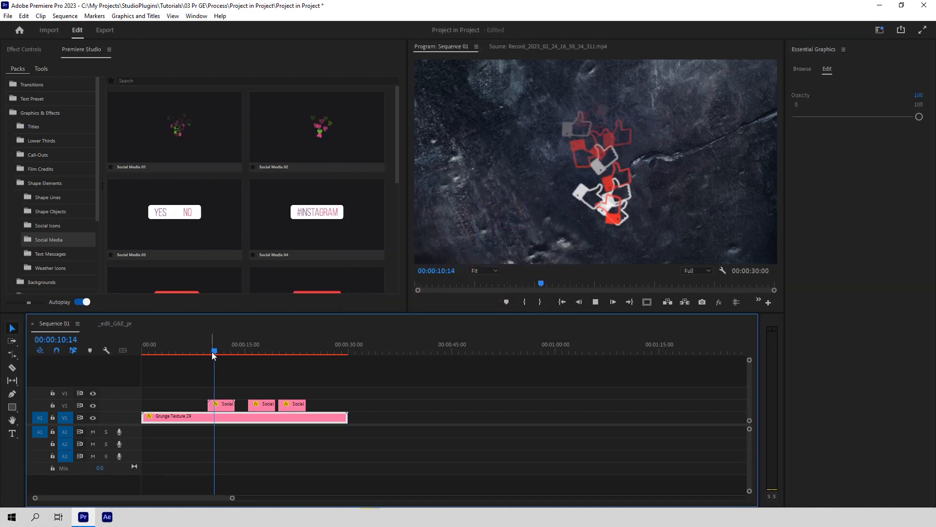
Step: Preview the thumbs-up animation, then select Social Media 03 and the YES/NO clip
{"action": "key", "text": "space"}
{"action": "left_click", "coordinate": [254, 349]}
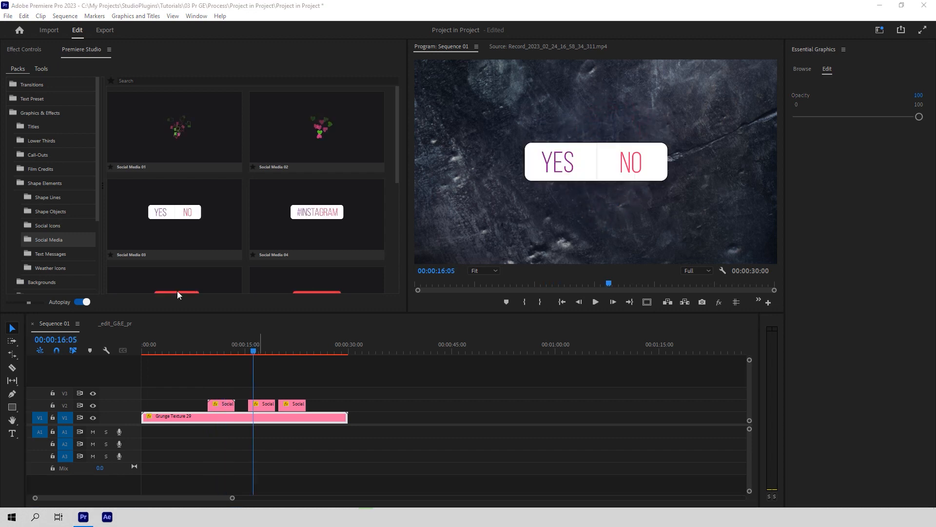
{"action": "left_click", "coordinate": [214, 227]}
{"action": "left_click", "coordinate": [266, 405]}
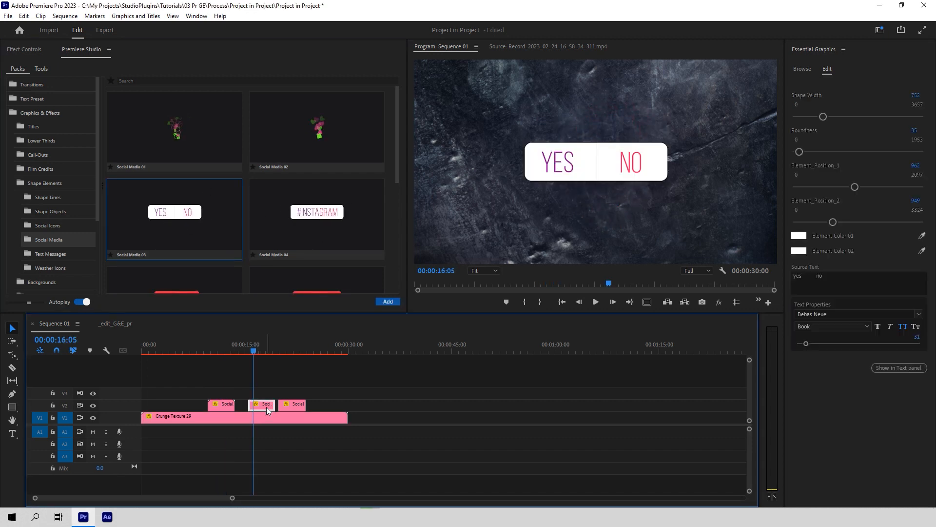
Step: Widen the YES/NO box, shift its first element left, and recolour the second element
{"action": "left_click_drag", "start_coordinate": [823, 118], "coordinate": [833, 121]}
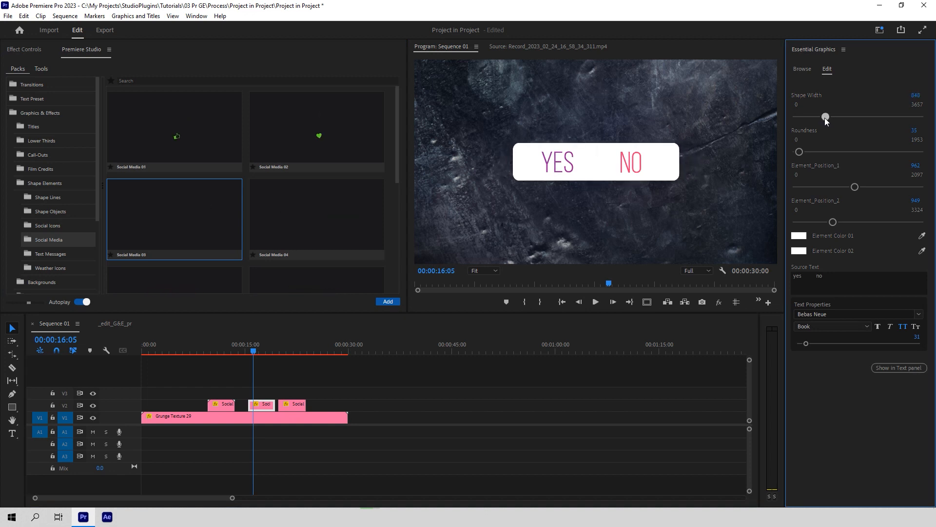
{"action": "left_click_drag", "start_coordinate": [852, 188], "coordinate": [853, 190]}
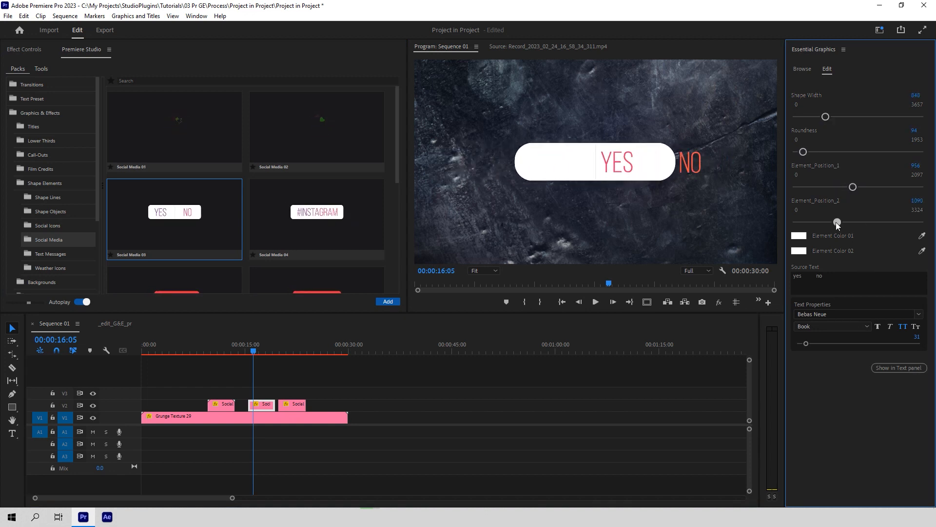
{"action": "left_click", "coordinate": [799, 251]}
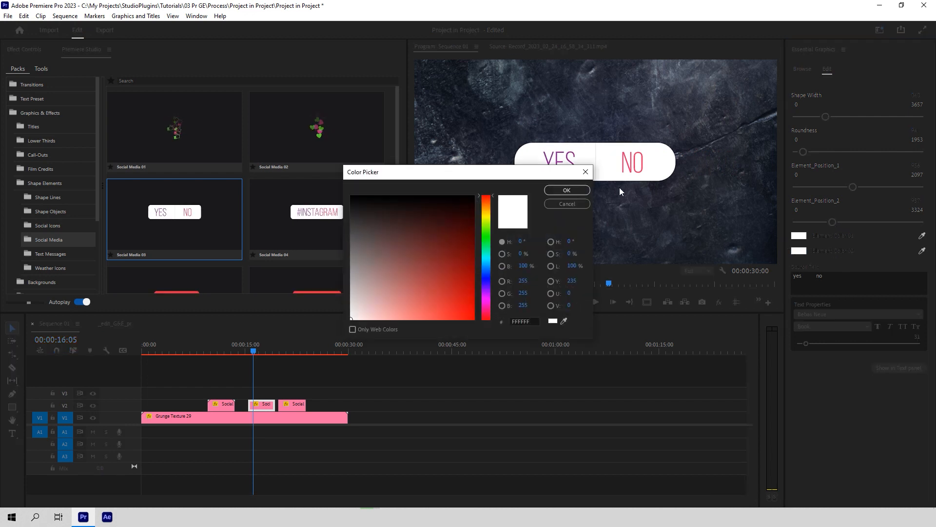
{"action": "left_click", "coordinate": [567, 190]}
Step: Pick Social Media 05 and lower the third Social clip's counter from 9289 to 6140
{"action": "scroll", "coordinate": [199, 184], "scroll_direction": "down", "scroll_amount": 3}
{"action": "left_click", "coordinate": [199, 183]}
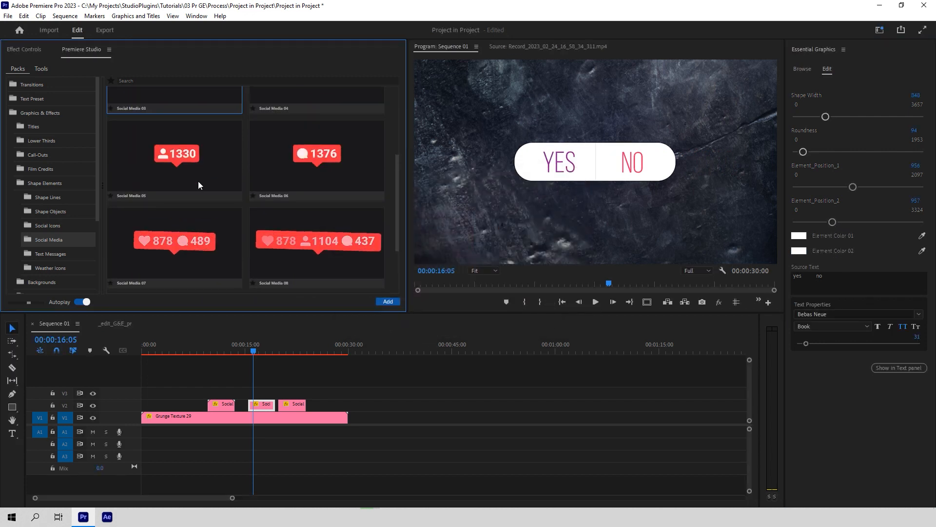
{"action": "left_click", "coordinate": [290, 352]}
{"action": "left_click", "coordinate": [280, 350]}
{"action": "key", "text": "space"}
{"action": "left_click", "coordinate": [818, 206]}
{"action": "left_click_drag", "start_coordinate": [824, 208], "coordinate": [816, 208]}
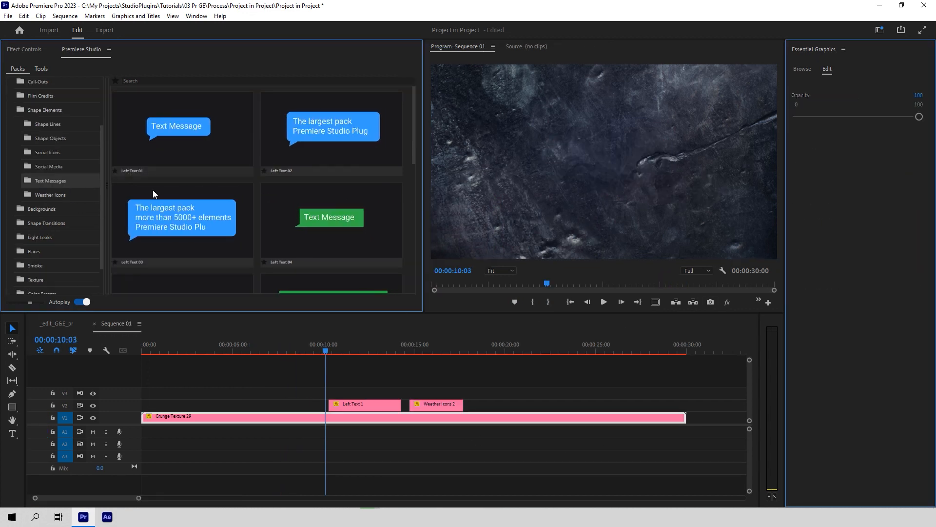
Step: Widen the Left Text 1 message bubble to 1180 and make its corners much rounder
{"action": "left_click", "coordinate": [323, 352]}
{"action": "key", "text": "space"}
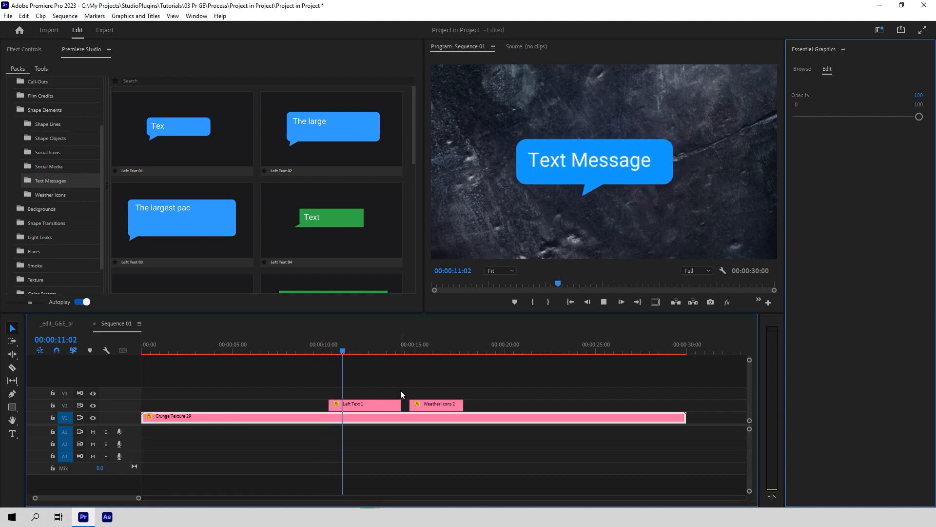
{"action": "left_click", "coordinate": [392, 406]}
{"action": "mouse_move", "coordinate": [821, 117]}
{"action": "left_mouse_down"}
{"action": "mouse_move", "coordinate": [838, 124]}
{"action": "mouse_move", "coordinate": [826, 117]}
{"action": "left_mouse_up"}
{"action": "left_click_drag", "start_coordinate": [798, 152], "coordinate": [819, 154]}
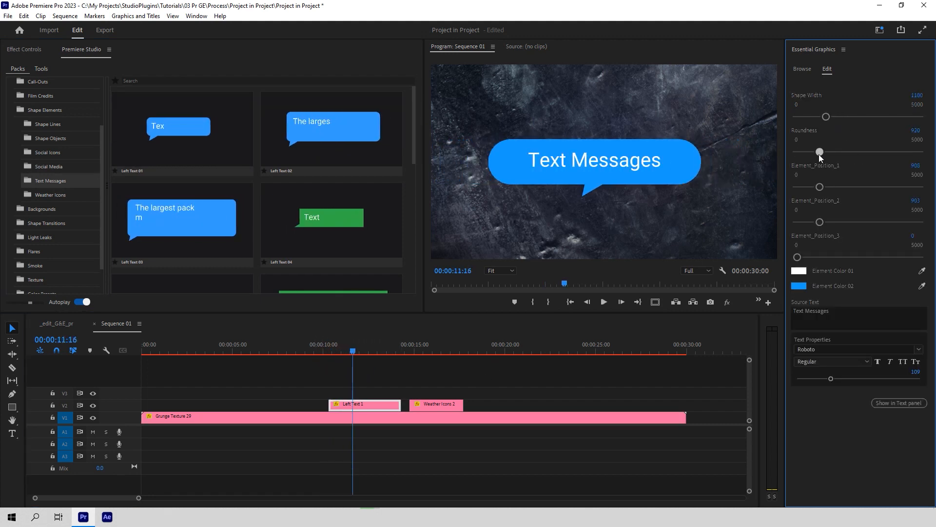
Step: Turn the weather icon's sun red at about 14 seconds
{"action": "left_click", "coordinate": [442, 370]}
{"action": "left_click", "coordinate": [407, 351]}
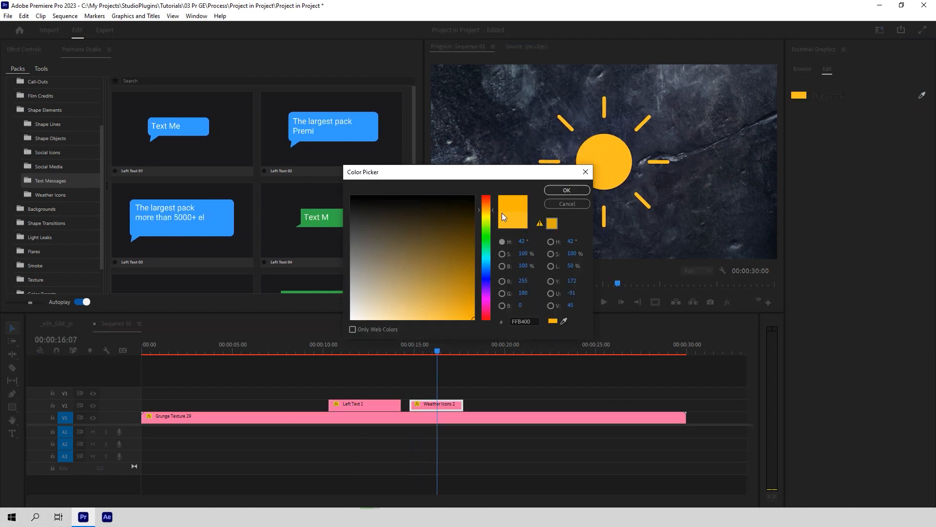
{"action": "left_click", "coordinate": [489, 195]}
{"action": "left_click", "coordinate": [564, 191]}
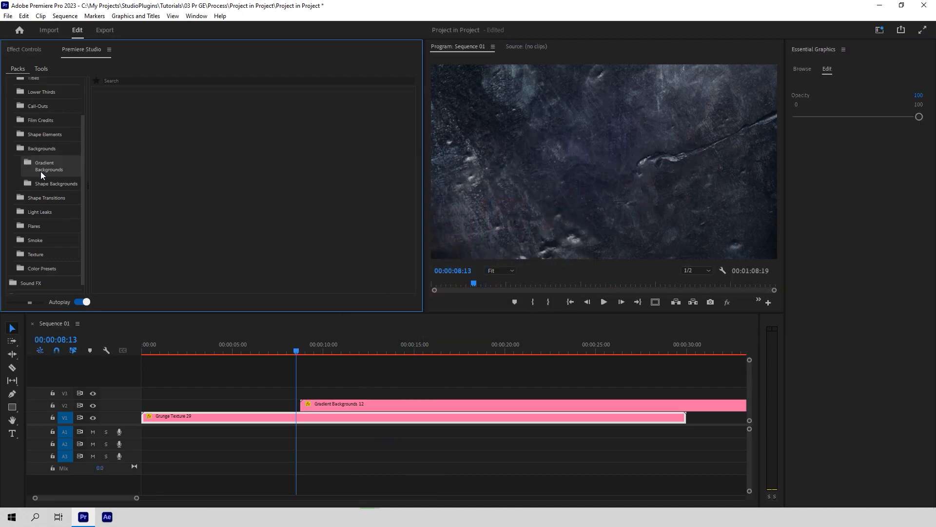
Step: Select the Gradient Backgrounds 10 preset from the Gradient Backgrounds collection
{"action": "left_click", "coordinate": [41, 173]}
{"action": "scroll", "coordinate": [176, 168], "scroll_direction": "down", "scroll_amount": 5}
{"action": "left_click", "coordinate": [307, 223]}
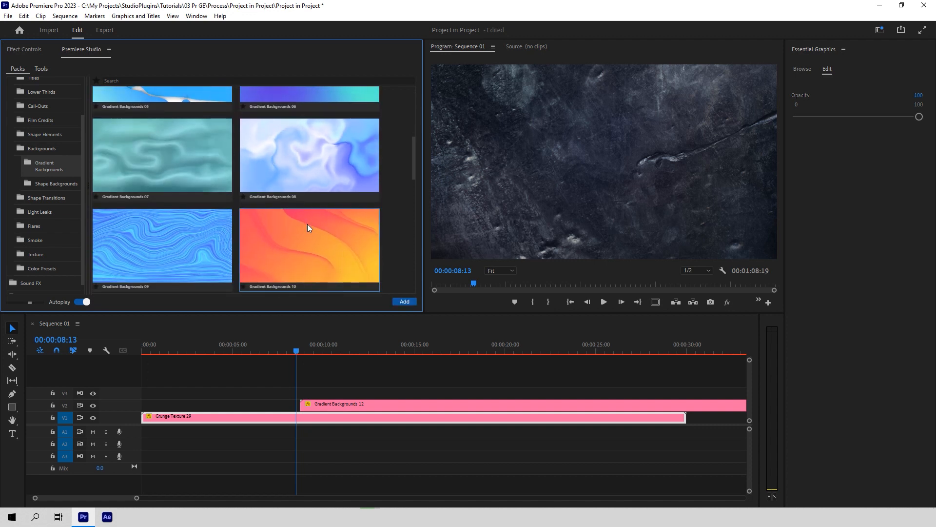
Step: Play the gradient background, then browse the Rectangle and Triangle shape transition presets
{"action": "left_click", "coordinate": [299, 352]}
{"action": "key", "text": "space"}
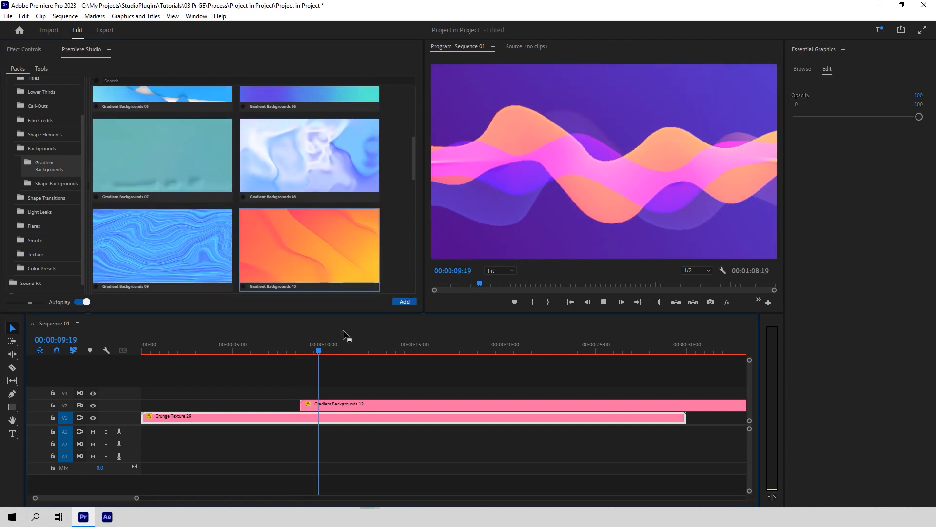
{"action": "left_click", "coordinate": [474, 405]}
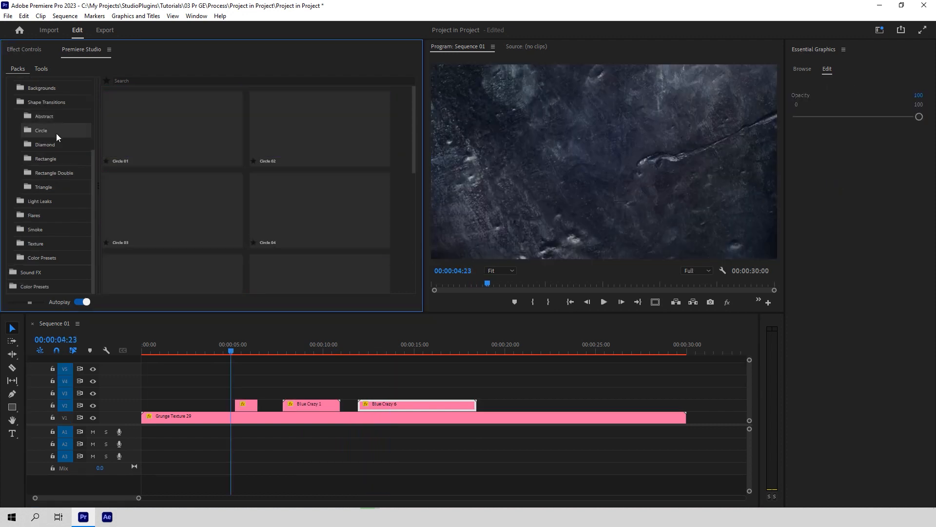
{"action": "left_click", "coordinate": [56, 157]}
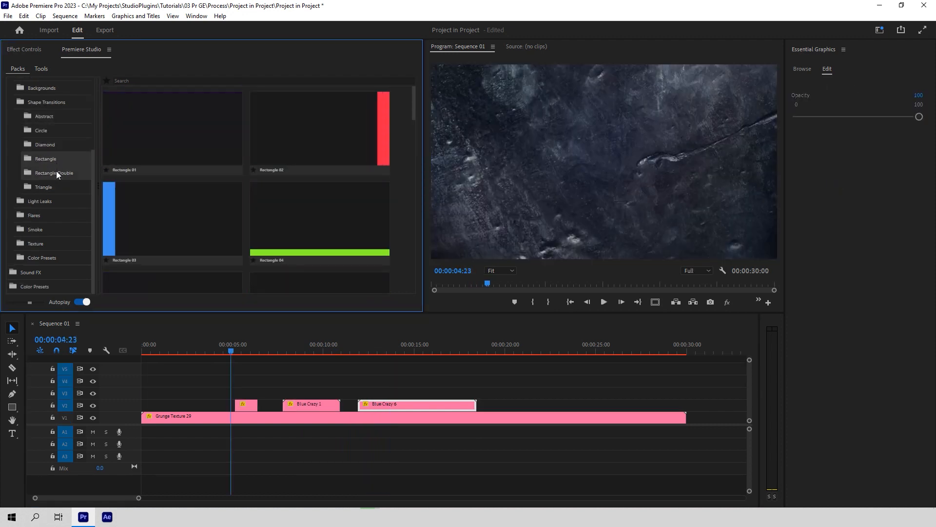
{"action": "left_click", "coordinate": [57, 186]}
{"action": "key", "text": "space"}
Step: Browse the Blue Crazy, Blue Wash, Blue Wipe and Colours light leak presets
{"action": "left_click", "coordinate": [46, 200]}
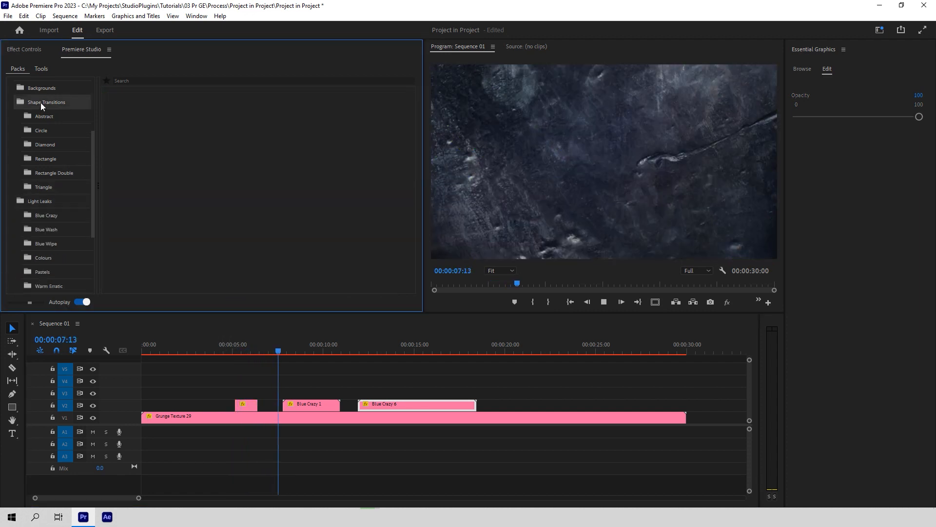
{"action": "left_click", "coordinate": [40, 102]}
{"action": "left_click", "coordinate": [45, 130]}
{"action": "left_click", "coordinate": [46, 145]}
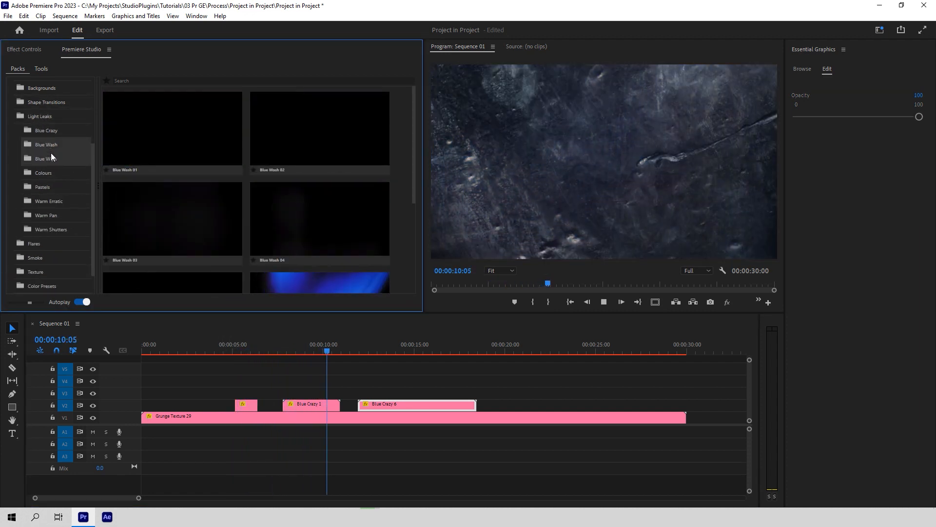
{"action": "left_click", "coordinate": [49, 159]}
{"action": "left_click", "coordinate": [52, 177]}
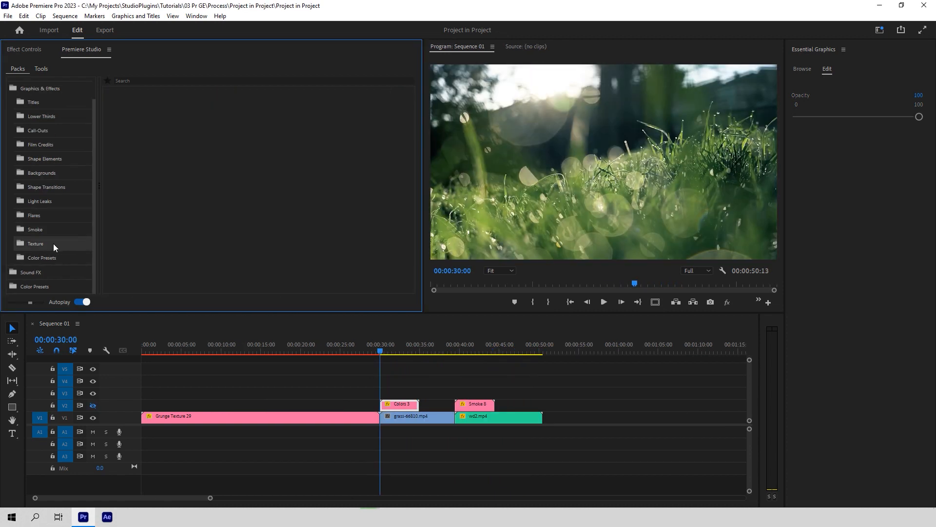
Step: Browse the Blue and Green flare presets and check the Colors 3 clip's effect properties
{"action": "left_click", "coordinate": [52, 218]}
{"action": "left_click", "coordinate": [44, 177]}
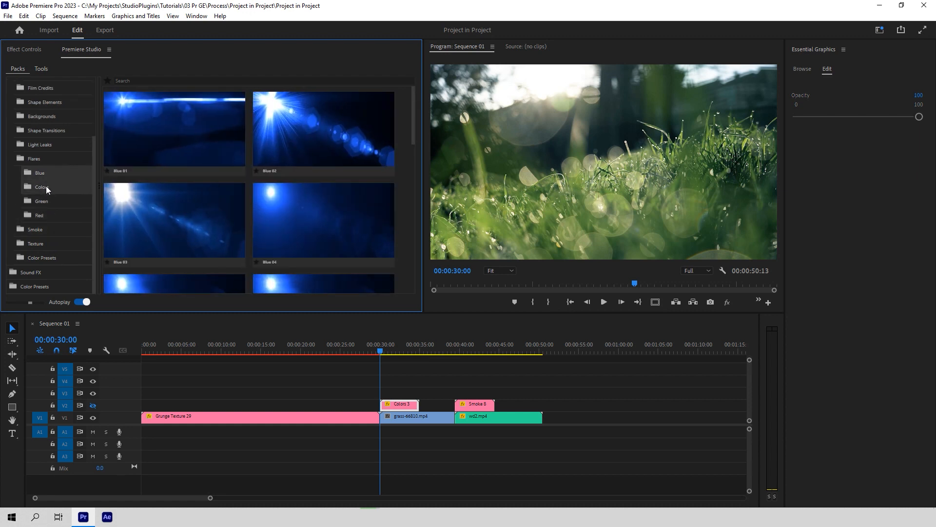
{"action": "left_click", "coordinate": [46, 201]}
{"action": "scroll", "coordinate": [129, 214], "scroll_direction": "down", "scroll_amount": 1}
{"action": "scroll", "coordinate": [130, 213], "scroll_direction": "down", "scroll_amount": 2}
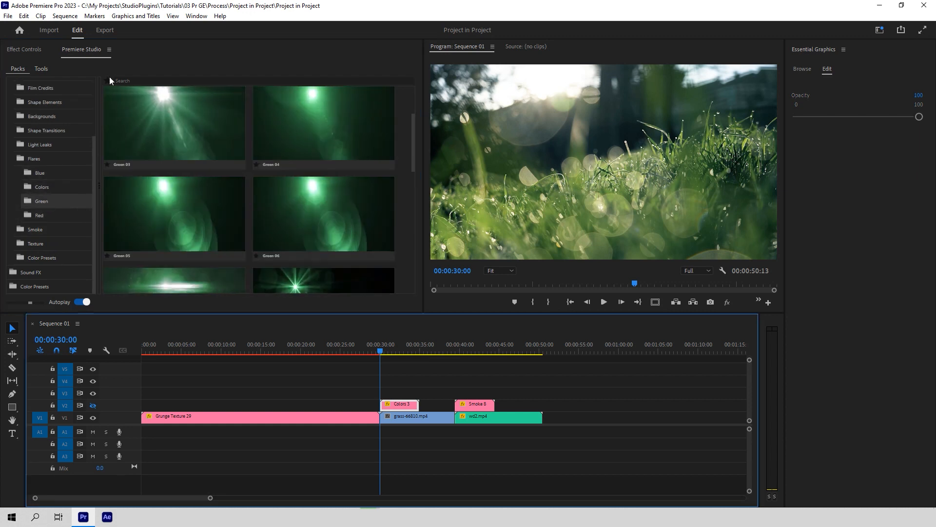
{"action": "left_click", "coordinate": [32, 50]}
{"action": "left_click", "coordinate": [80, 49]}
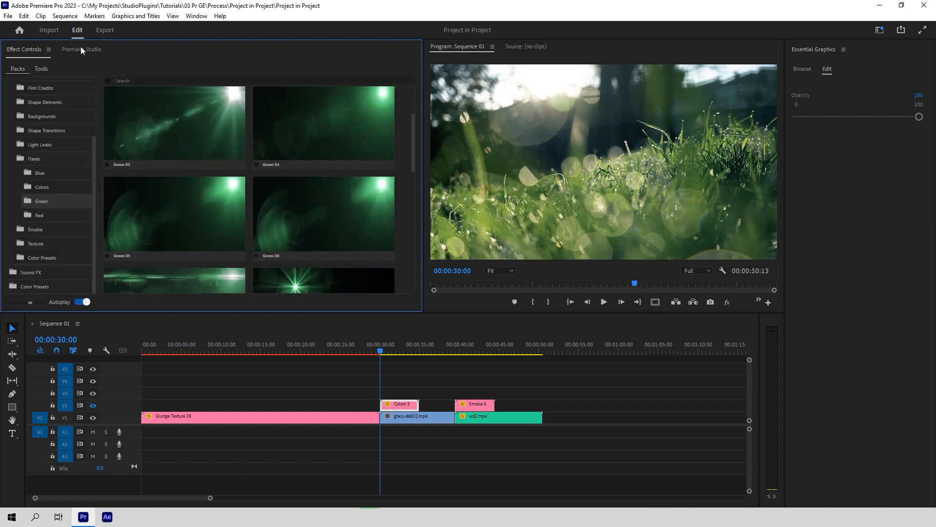
Step: Play from 30 seconds, toggling V2 visibility to compare the Colors 3 and Smoke 8 overlays
{"action": "left_click", "coordinate": [382, 352]}
{"action": "key", "text": "space"}
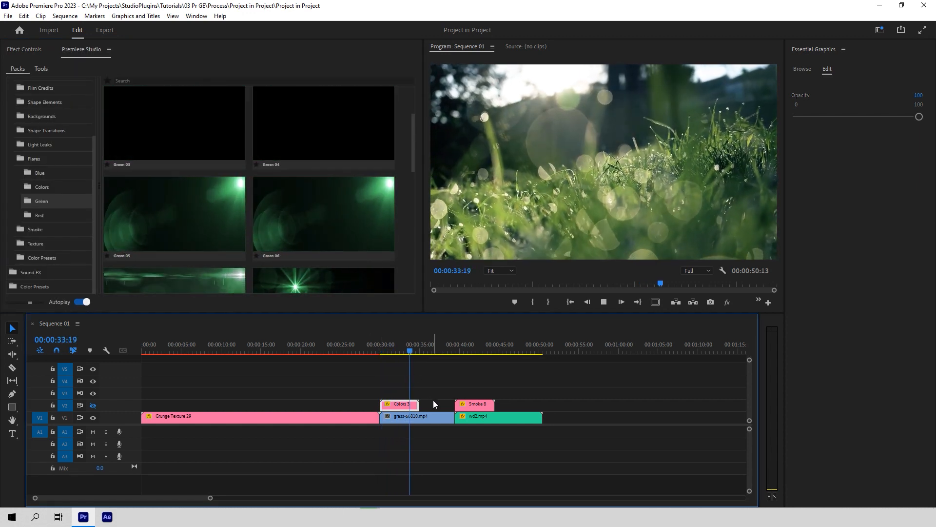
{"action": "left_click", "coordinate": [92, 405]}
{"action": "left_click", "coordinate": [381, 350]}
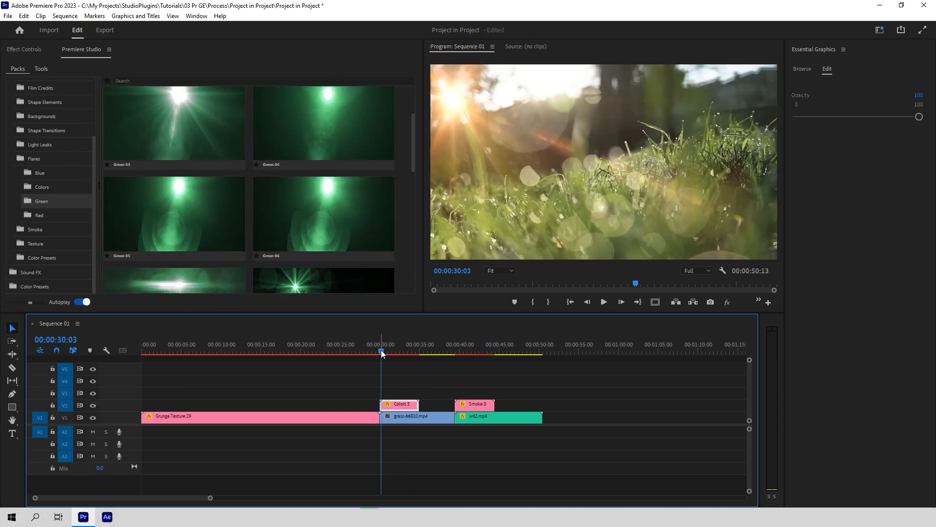
{"action": "key", "text": "space"}
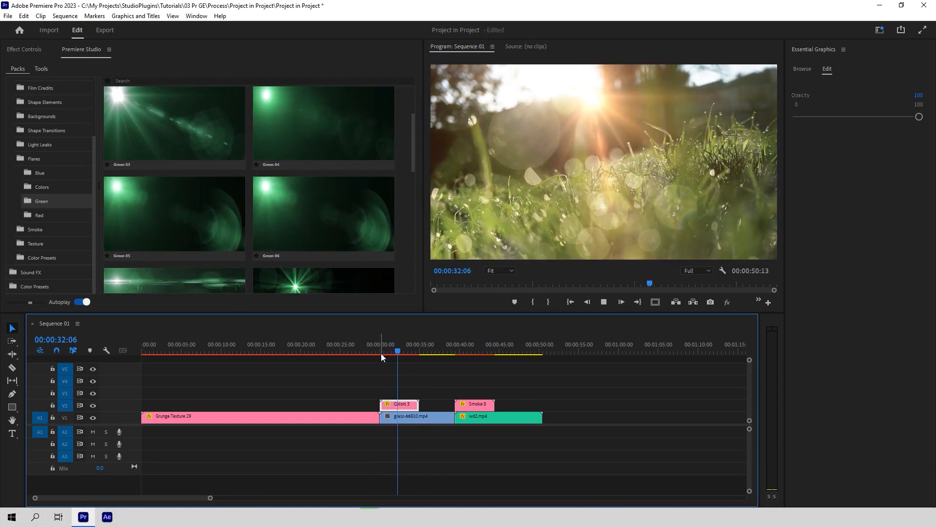
{"action": "left_click", "coordinate": [94, 406]}
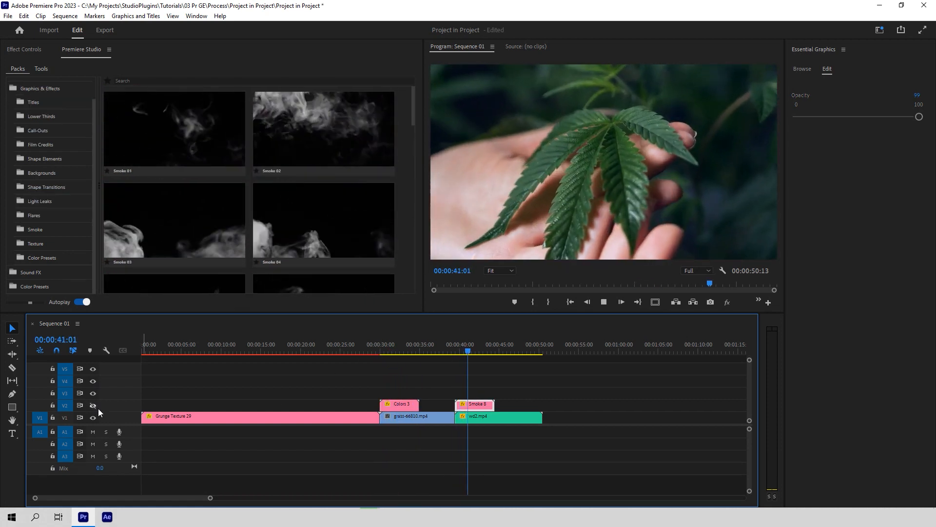
{"action": "left_click", "coordinate": [98, 407]}
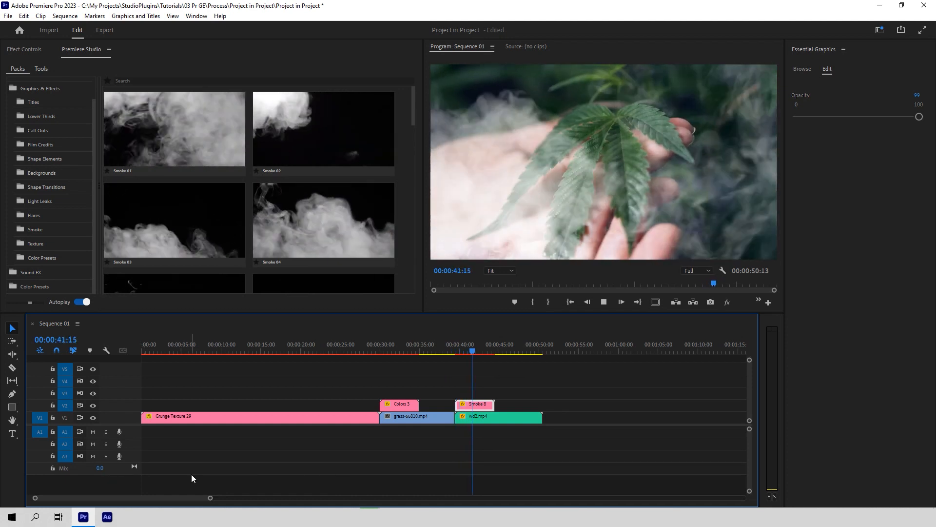
Step: Stop playback and browse the Black & White, Cinematic, High-Contrast and Vintage colour presets
{"action": "key", "text": "space"}
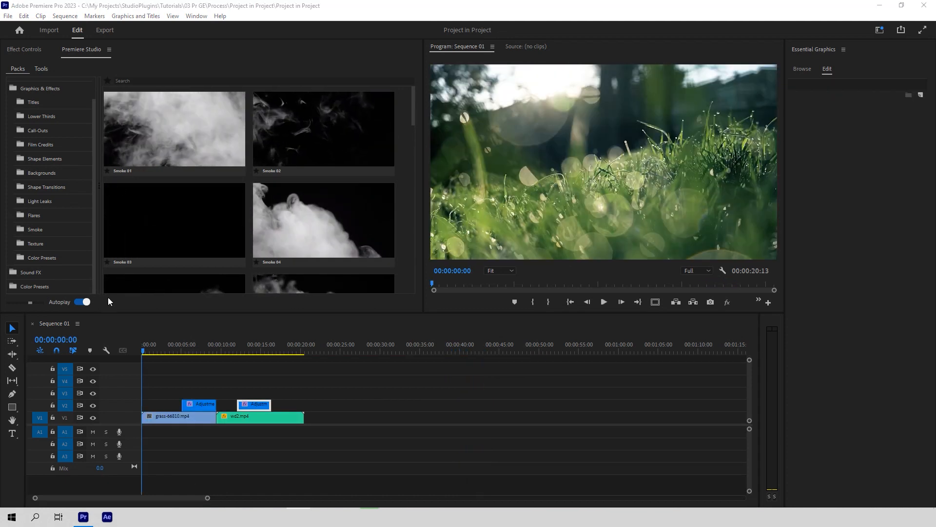
{"action": "left_click", "coordinate": [52, 256]}
{"action": "left_click", "coordinate": [66, 155]}
{"action": "left_click", "coordinate": [58, 172]}
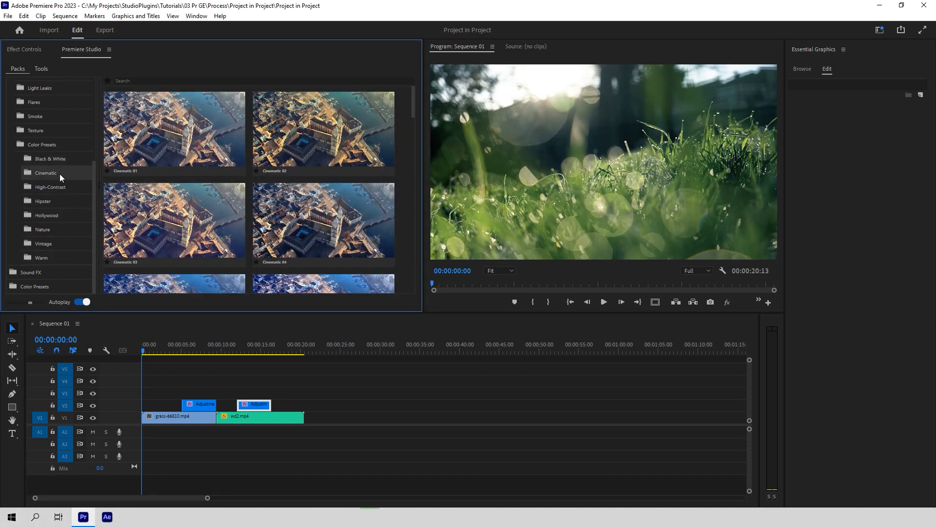
{"action": "left_click", "coordinate": [60, 187]}
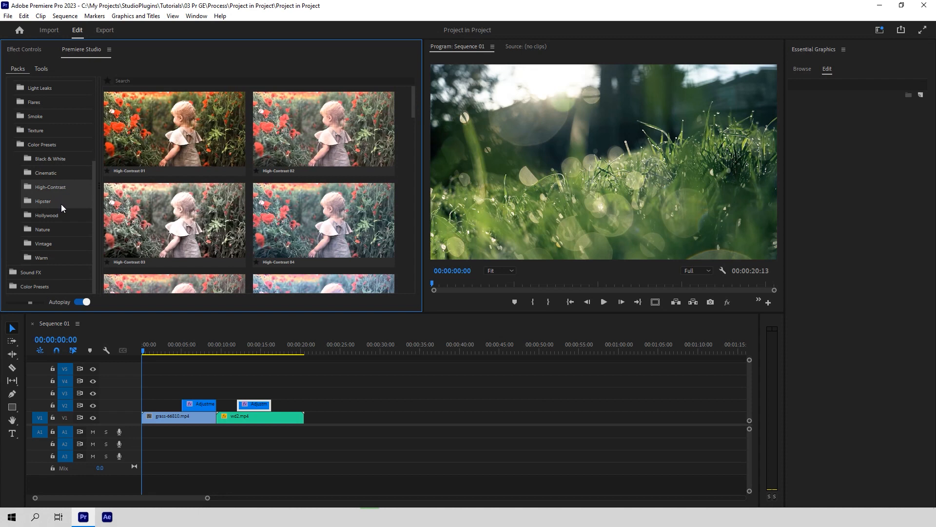
{"action": "left_click", "coordinate": [59, 242]}
Step: Apply Cinematic 02 to the adjustment layer and play the graded footage from about 4 seconds
{"action": "left_click", "coordinate": [56, 171]}
{"action": "left_click", "coordinate": [324, 131]}
{"action": "left_click_drag", "start_coordinate": [142, 352], "coordinate": [174, 360]}
{"action": "key", "text": "space"}
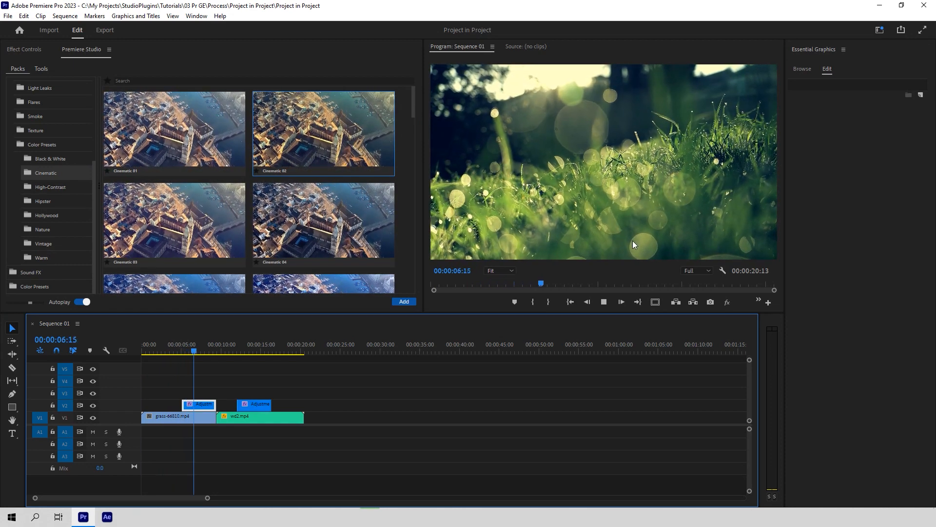
{"action": "key", "text": "space"}
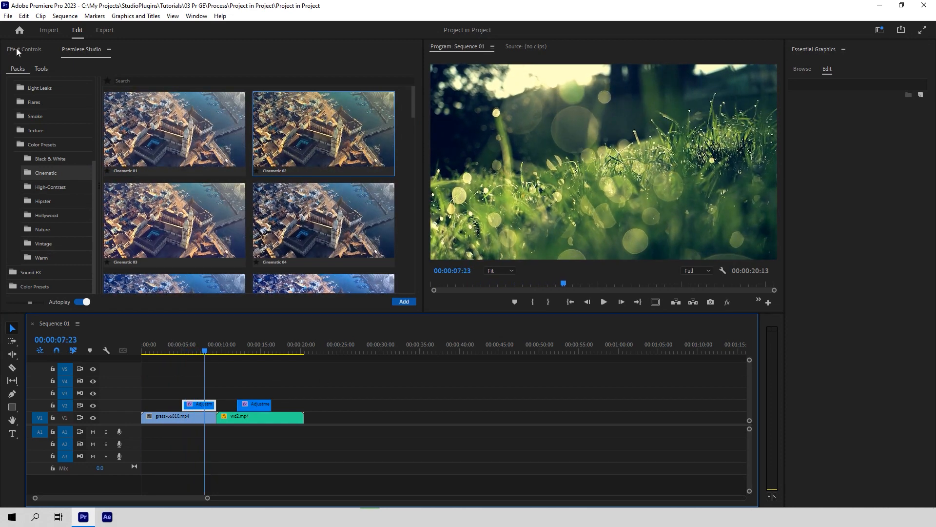
Step: Review the adjustment layer's Levels (Cinematic_02) settings, then add the Modern 3 title to Title Add
{"action": "left_click", "coordinate": [22, 50]}
{"action": "left_click_drag", "start_coordinate": [128, 183], "coordinate": [188, 185]}
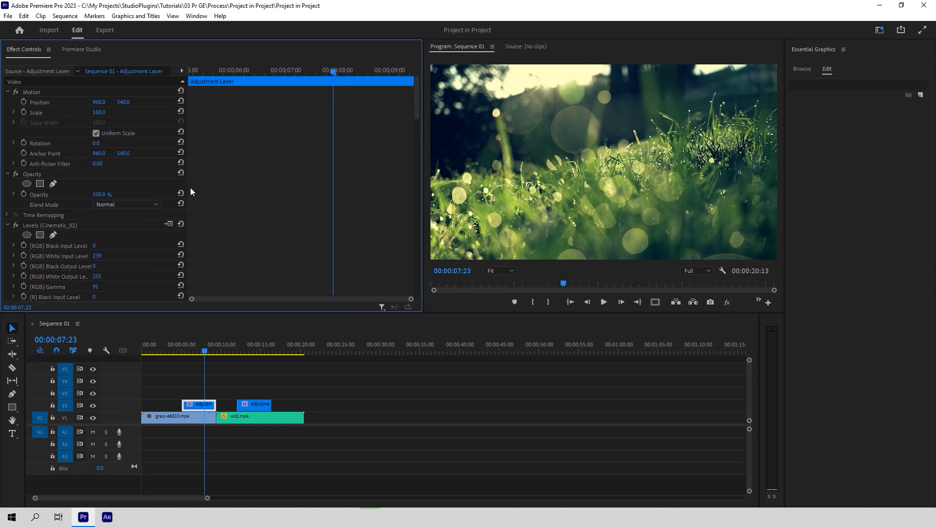
{"action": "scroll", "coordinate": [98, 223], "scroll_direction": "down", "scroll_amount": 8}
{"action": "scroll", "coordinate": [118, 244], "scroll_direction": "down", "scroll_amount": 1}
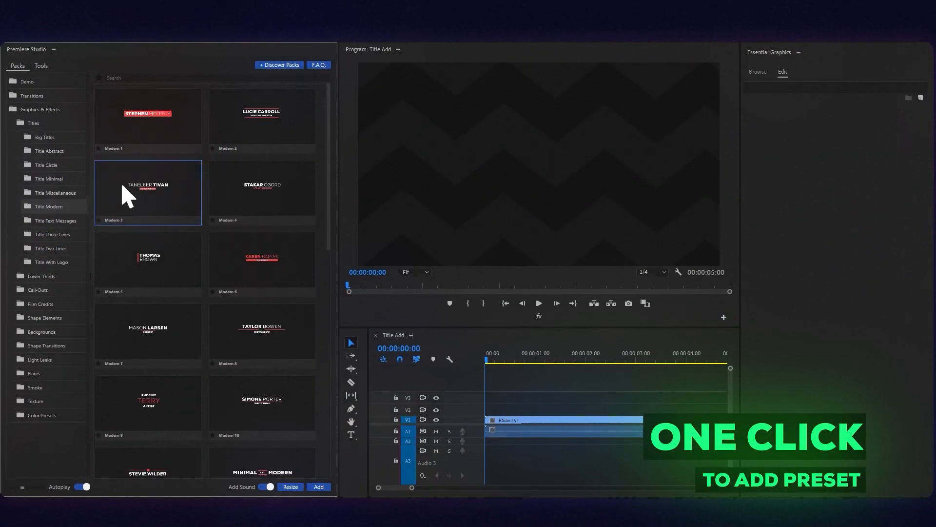
{"action": "left_click", "coordinate": [312, 483]}
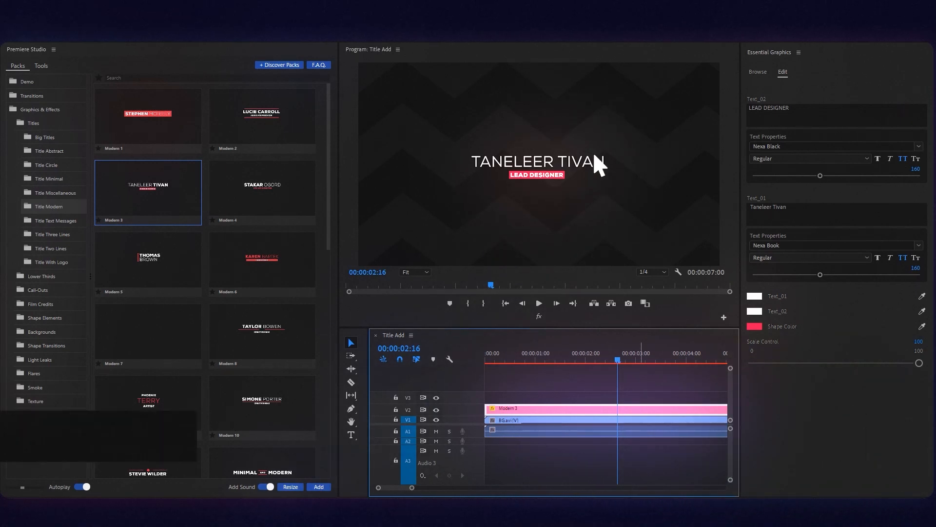